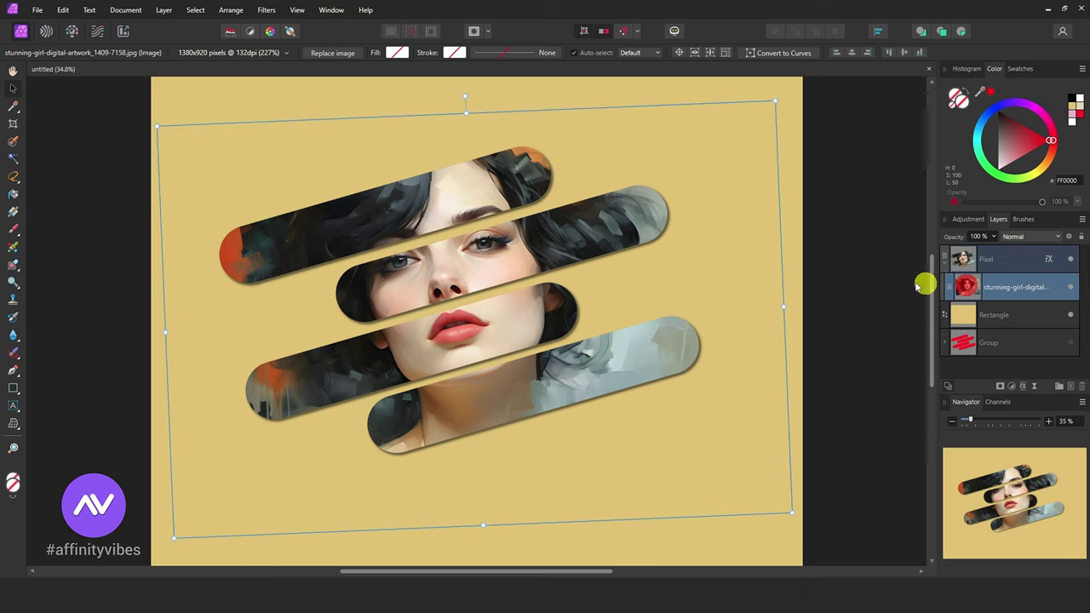
Step: Replace the photo with P.jpg, enlarge it, and recolour the background rectangle pale lavender D3C7F4
left_click(331, 52)
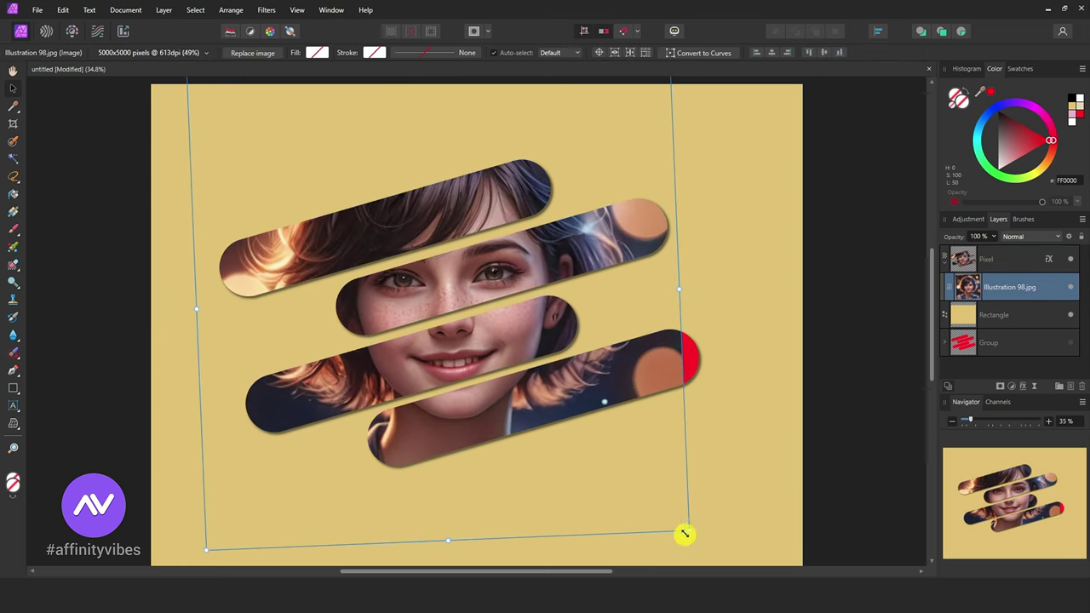
left_click_drag(686, 533, 715, 557)
left_click(754, 246)
left_click(962, 102)
left_click_drag(698, 106, 815, 108)
mouse_move(809, 151)
left_mouse_down()
mouse_move(737, 178)
mouse_move(801, 134)
mouse_move(807, 141)
left_mouse_up()
left_click(973, 287)
Step: Resize the replaced P.jpg picture behind the pills, deselect, and check the whole page
scroll(877, 278, "up", 3)
scroll(840, 285, "down", 4)
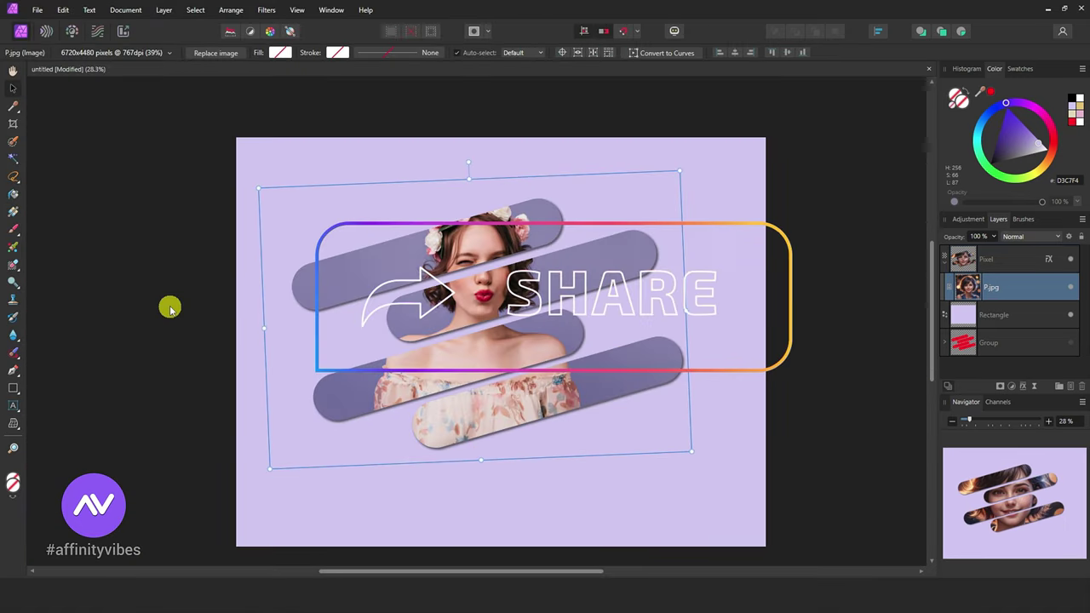
left_click_drag(260, 195, 240, 172)
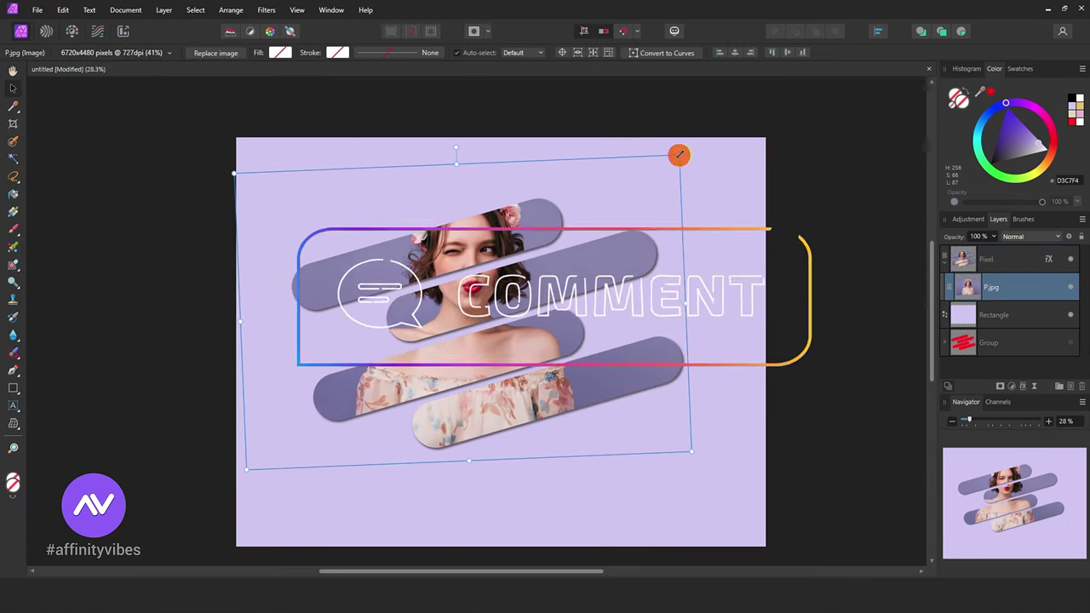
left_click(837, 244)
key("ctrl+plus")
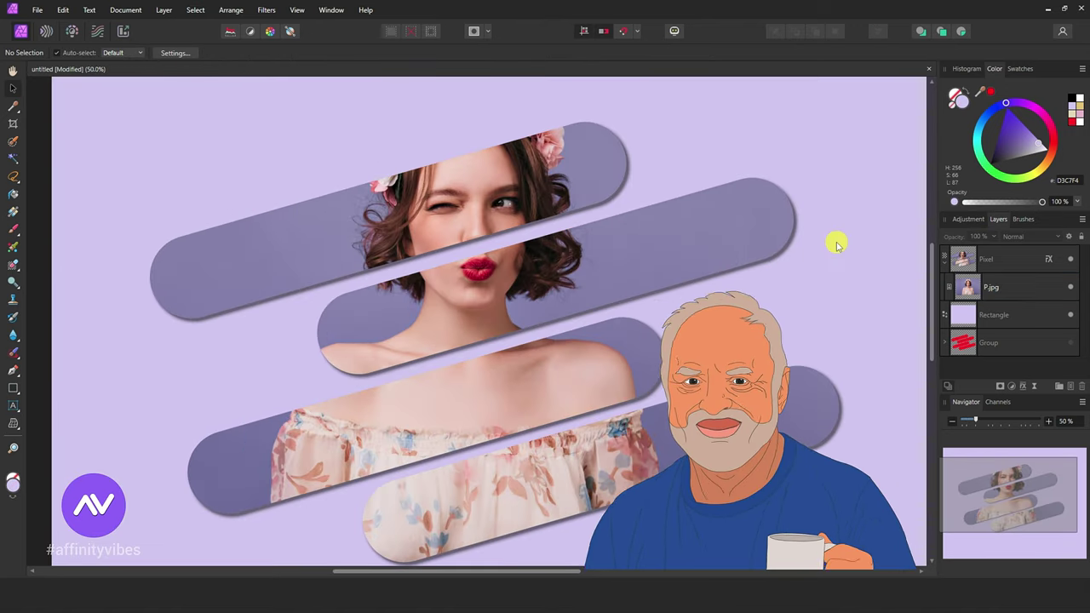
key("ctrl+minus")
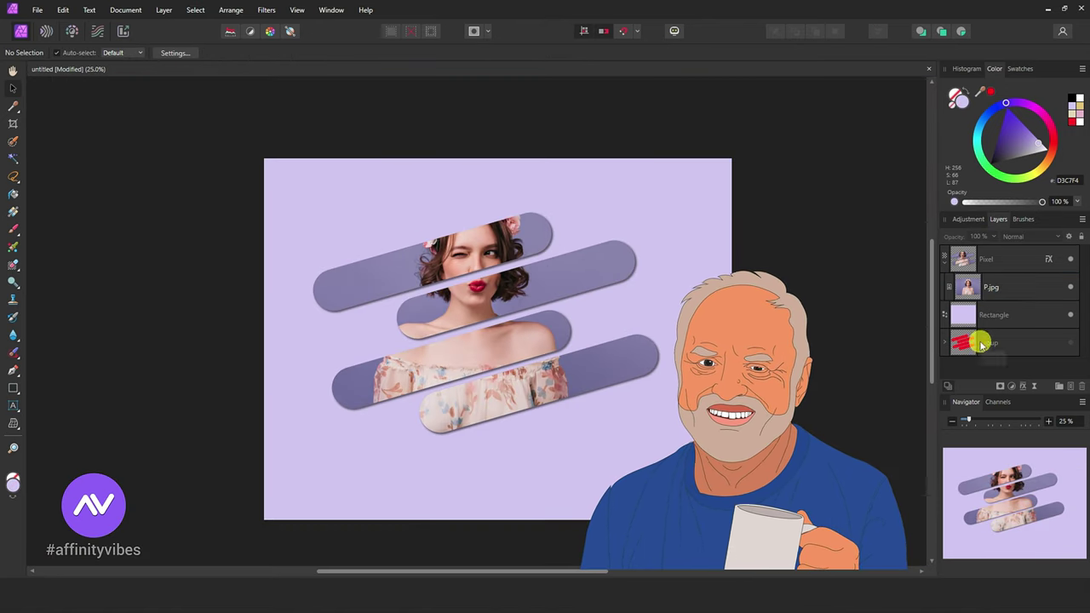
left_click_drag(990, 287, 988, 259)
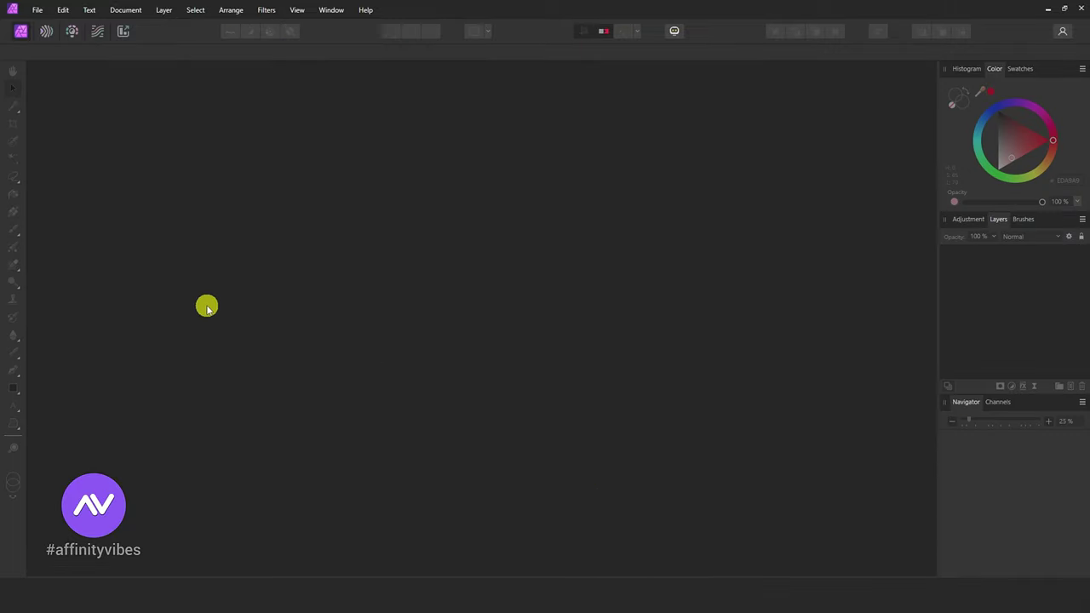
Step: Create a new blank Letter document, 11 × 8.5 in at 300 DPI
left_click(39, 12)
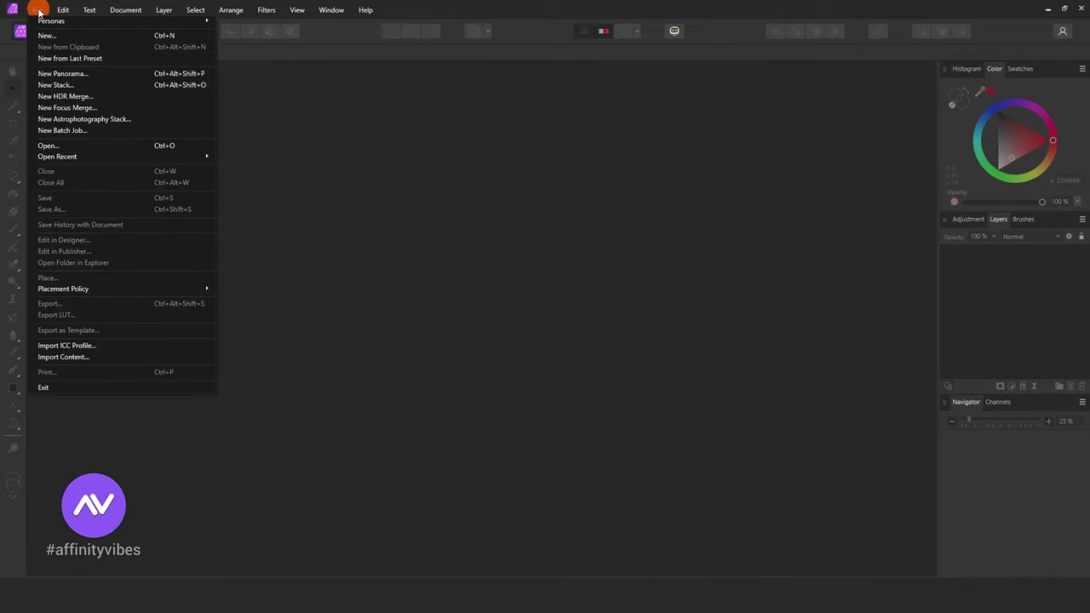
left_click(151, 38)
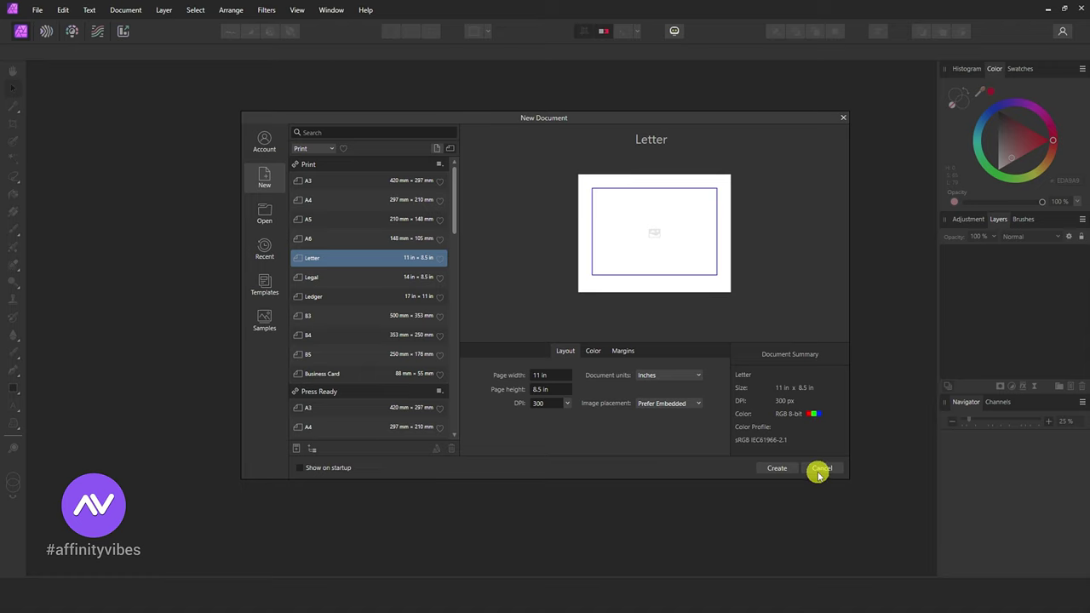
left_click(778, 469)
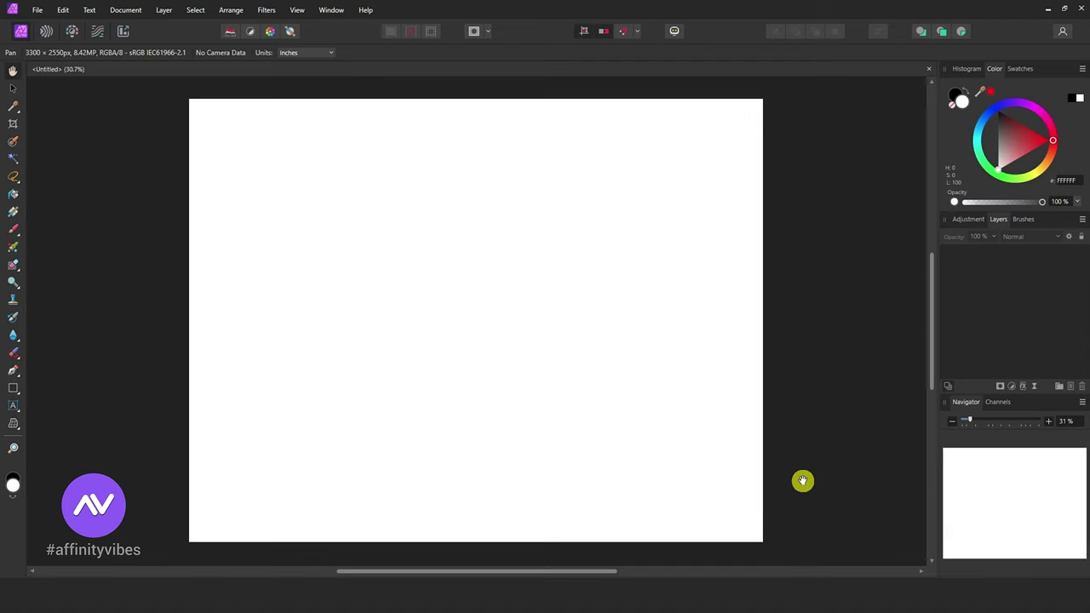
Step: Draw a roughly 5.8 × 1 in rounded rectangle near the page top and fill it red FF1515
left_click(15, 388)
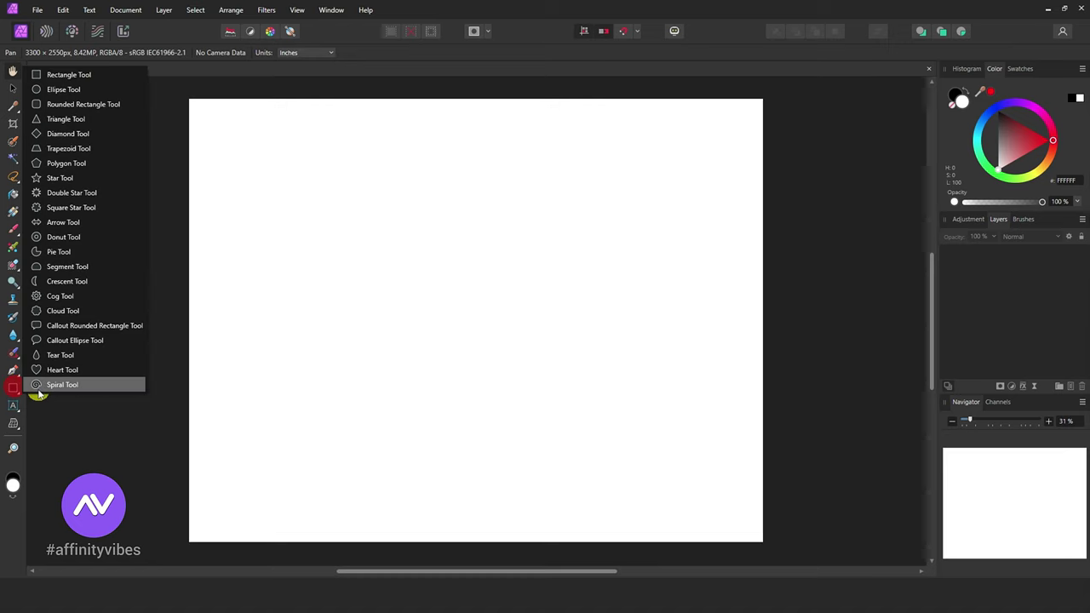
left_click(116, 106)
left_click_drag(316, 173, 617, 224)
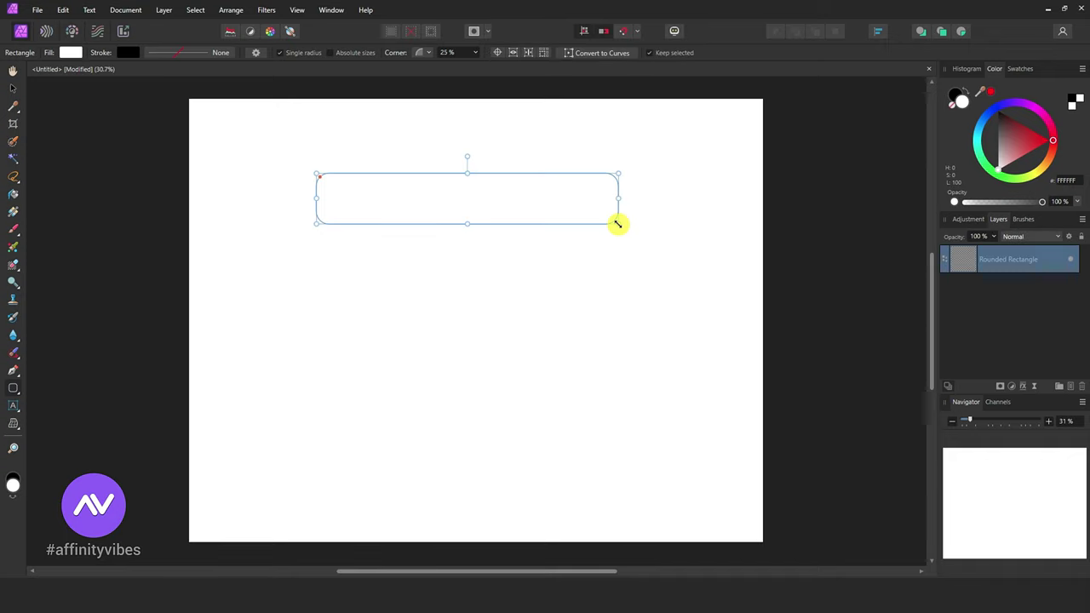
double_click(961, 102)
mouse_move(821, 295)
left_mouse_down()
mouse_move(864, 378)
mouse_move(835, 348)
mouse_move(835, 282)
mouse_move(856, 254)
left_mouse_up()
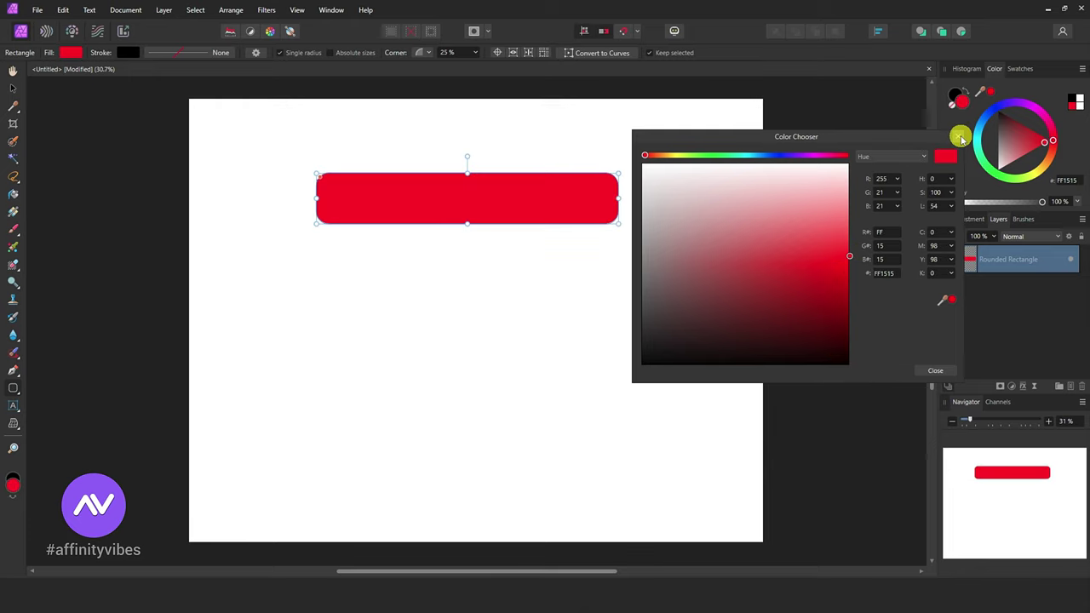
left_click(961, 138)
Step: Set the red rectangle's stroke to none and its corner radius to 50%
key("ctrl+equal")
key("ctrl+equal")
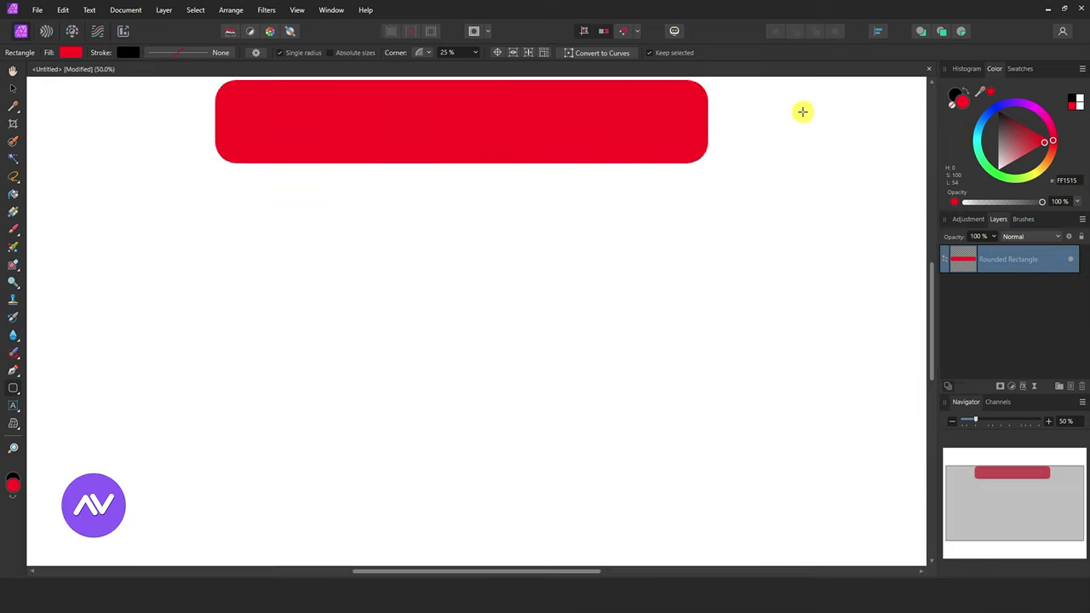
left_click_drag(933, 278, 942, 219)
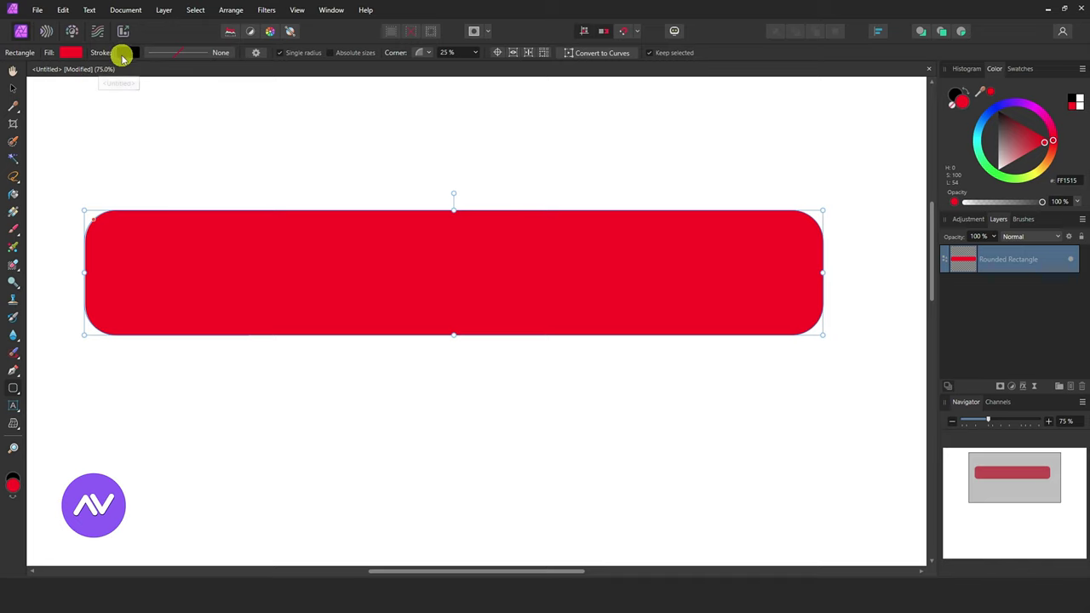
left_click(126, 53)
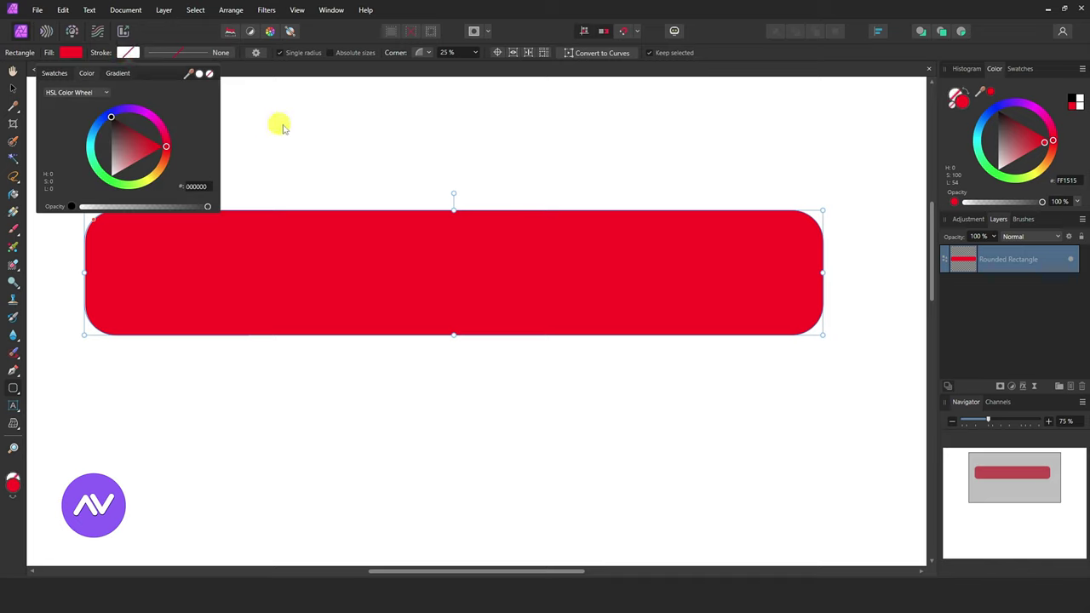
left_click(525, 5)
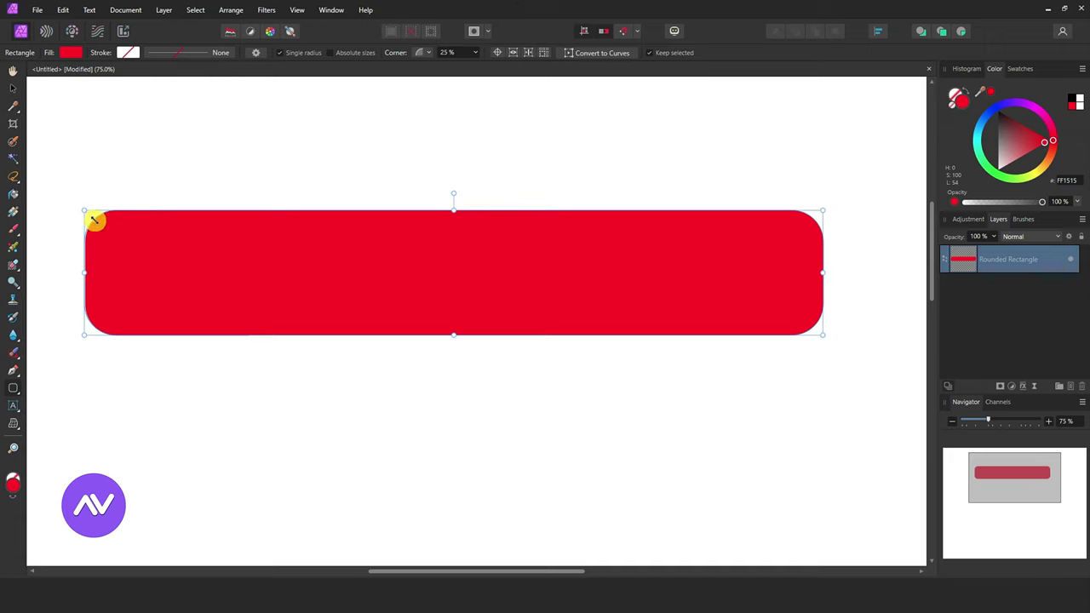
left_click_drag(94, 221, 147, 225)
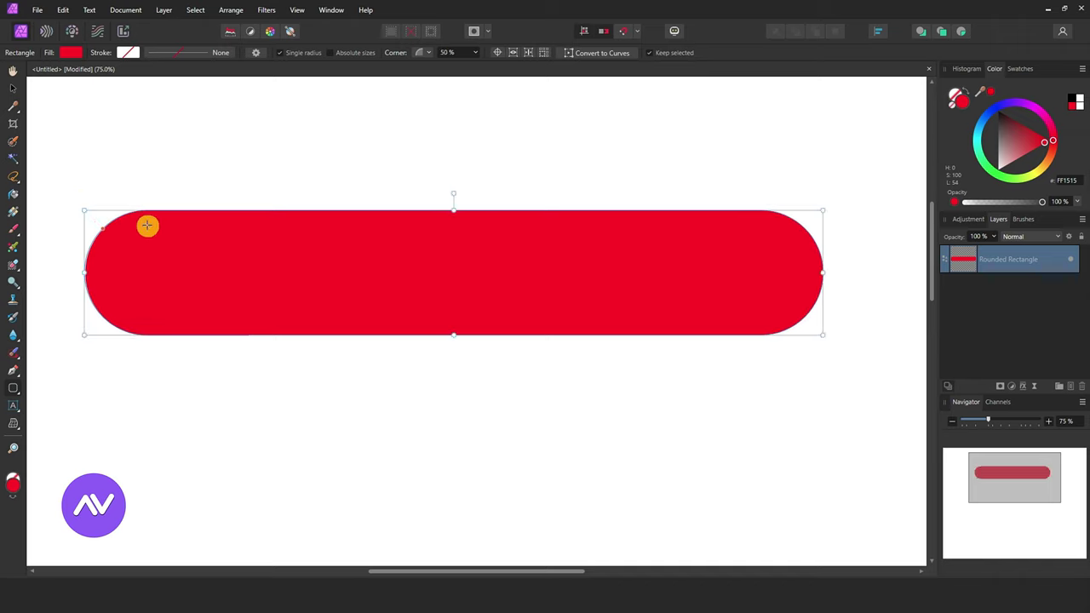
Step: Duplicate the red pill three times with Ctrl+J, spacing the copies evenly down the page
left_click(14, 90)
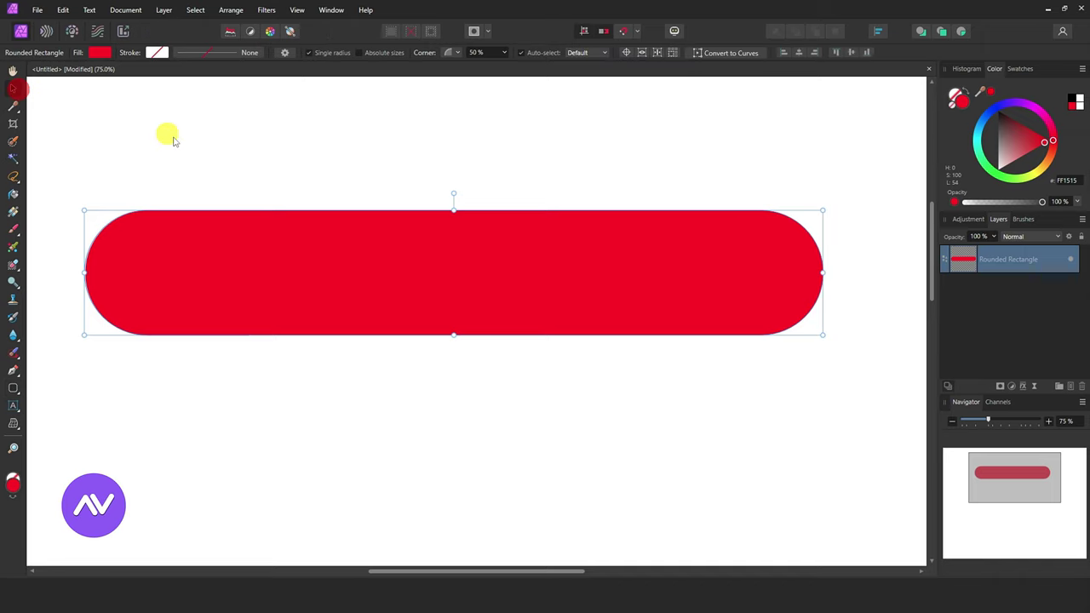
key("ctrl+minus")
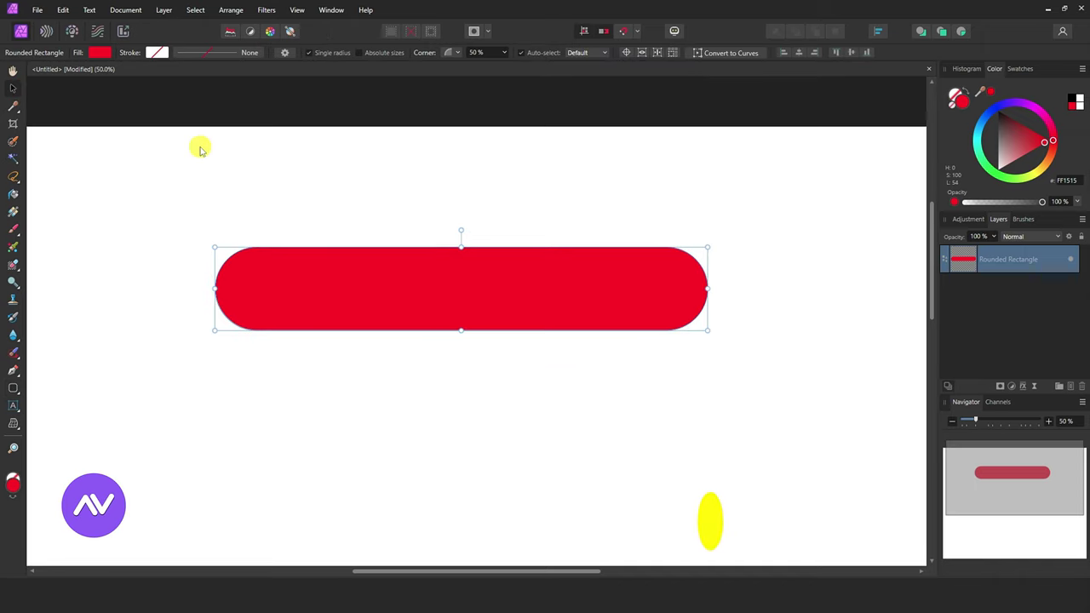
key("ctrl+0")
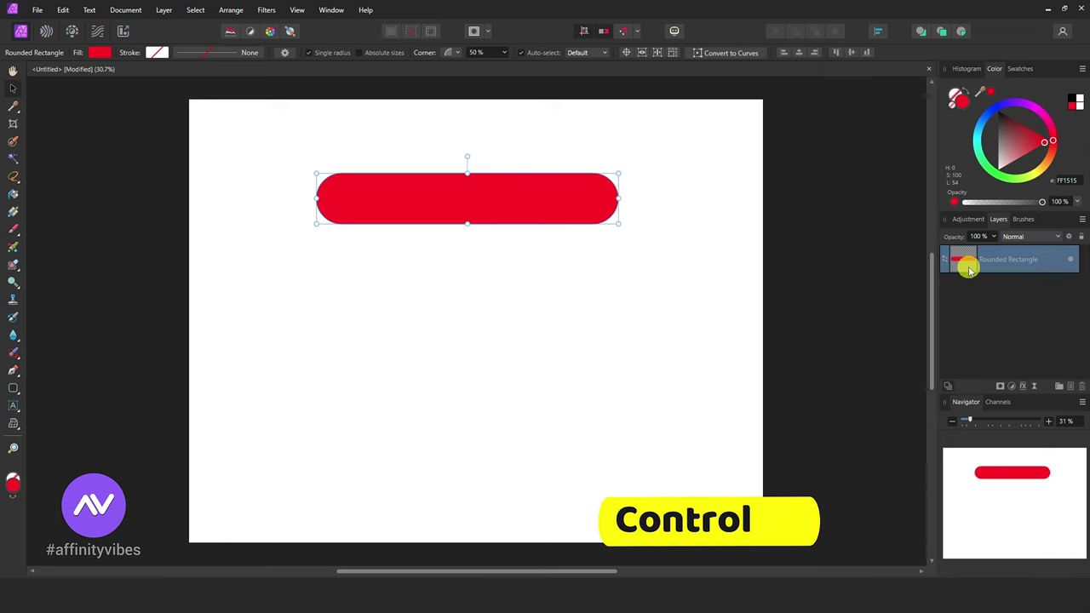
key("ctrl+j")
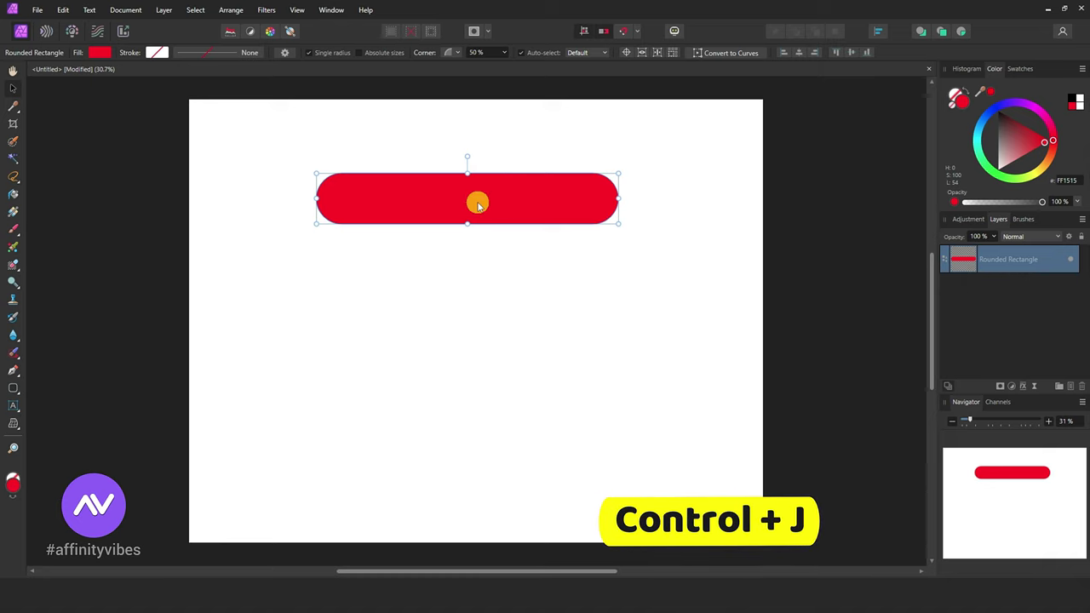
key("ctrl+j")
left_click_drag(477, 205, 477, 266)
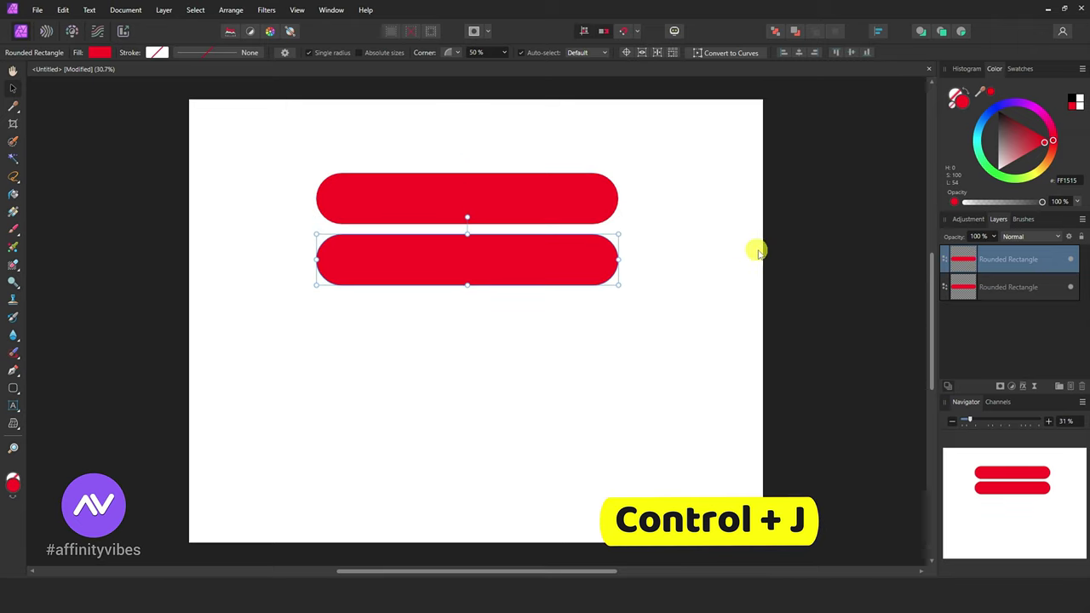
key("ctrl+j")
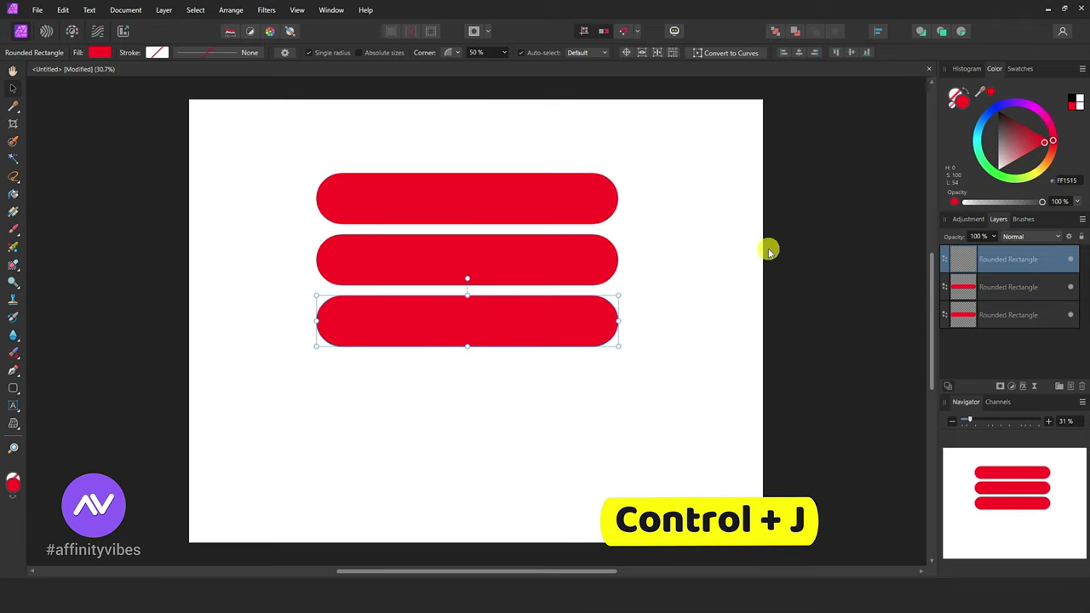
left_click_drag(526, 326, 526, 326)
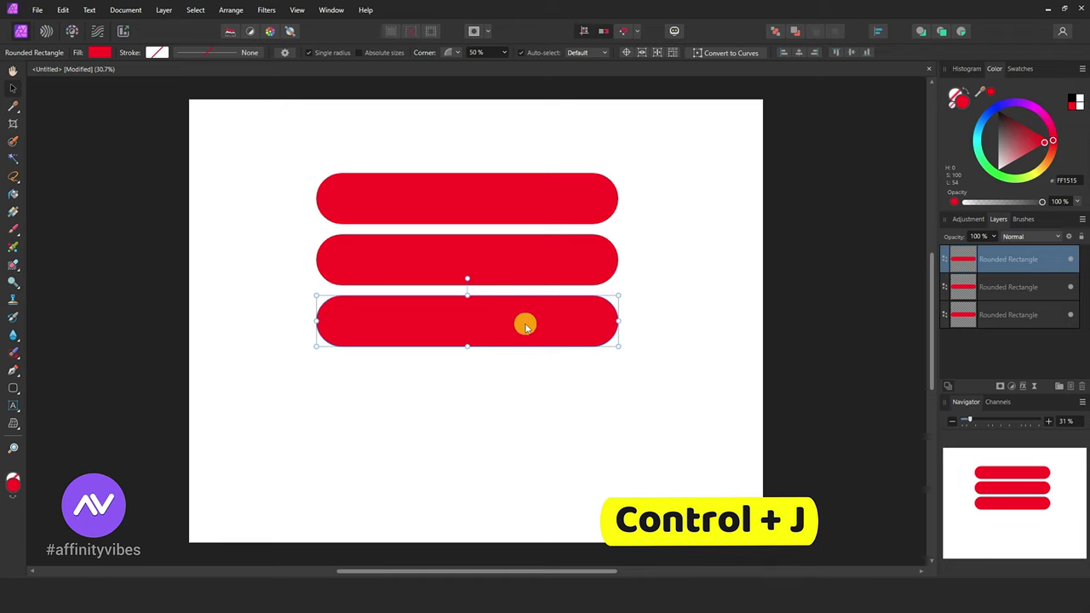
key("ctrl+j")
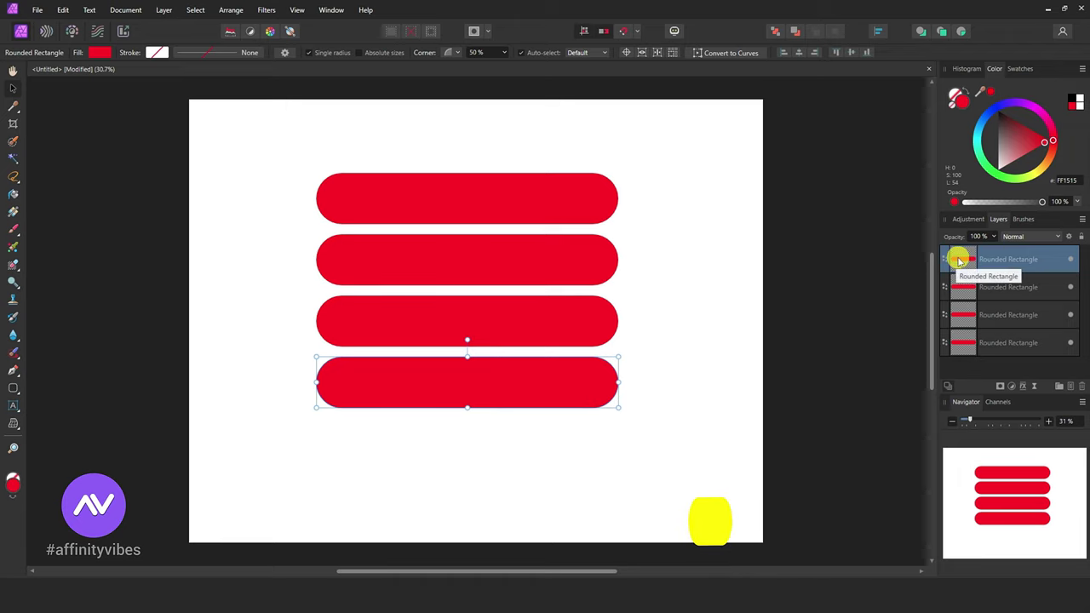
Step: Shift the top and bottom pills left and the second and third pills right
left_click(970, 344)
left_click_drag(491, 198, 435, 196)
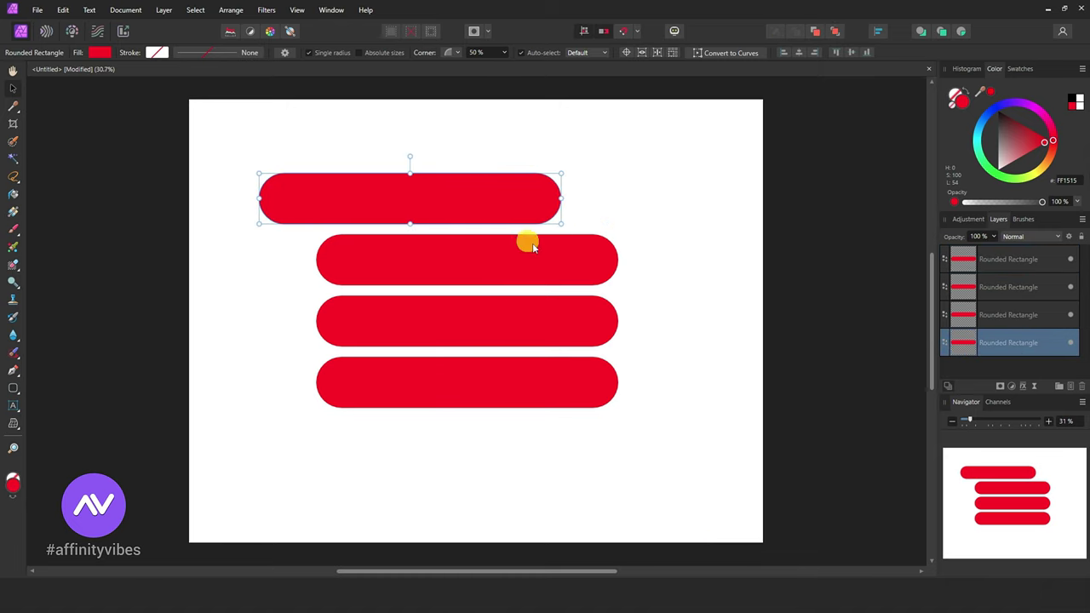
left_click(971, 287)
left_click_drag(500, 324, 580, 322)
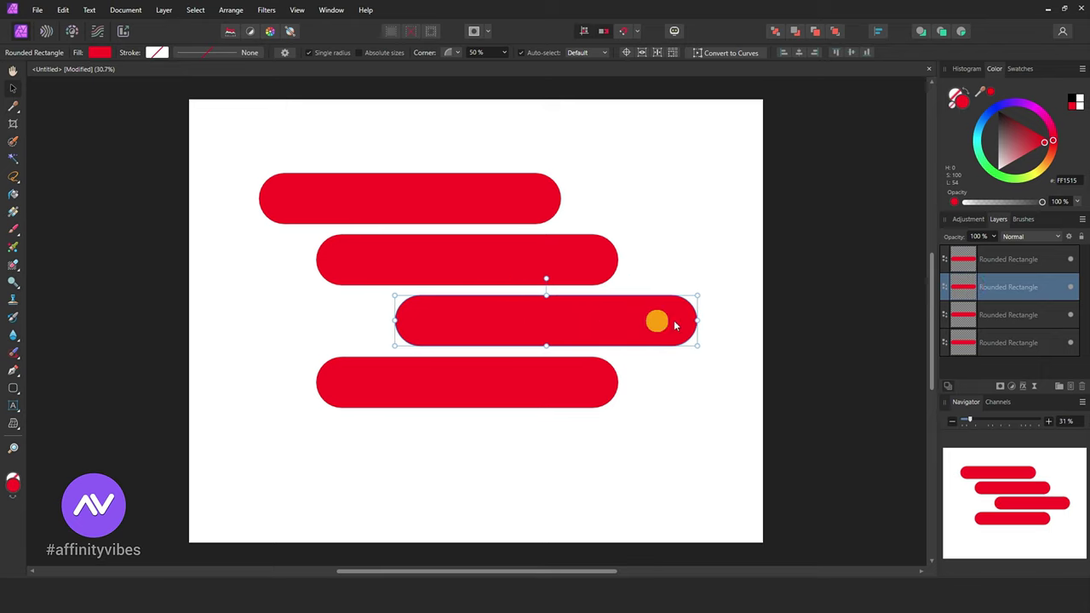
left_click(966, 258)
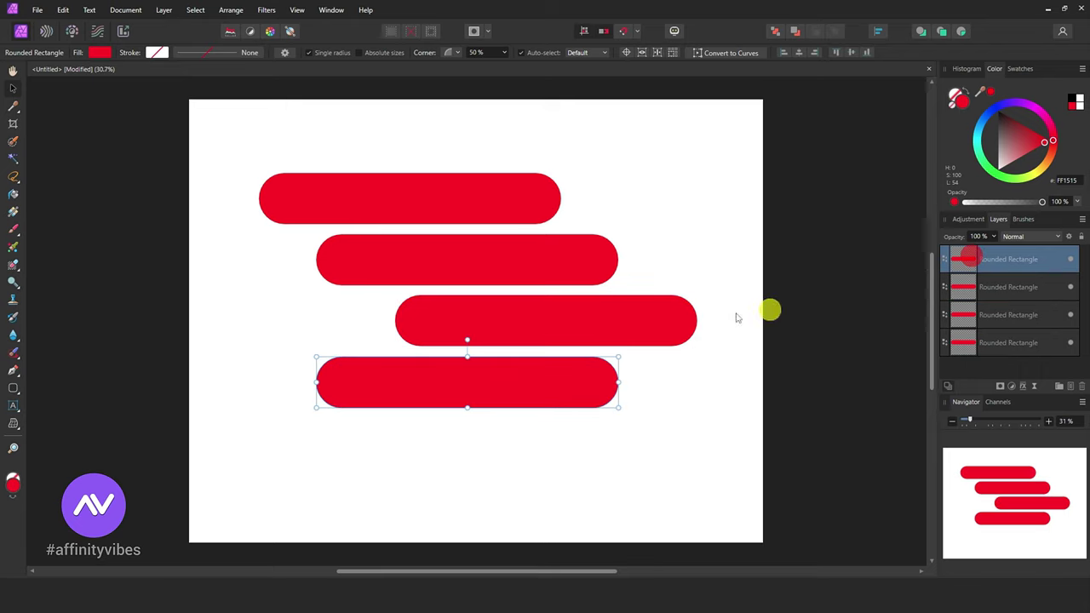
left_click_drag(492, 382, 449, 385)
left_click_drag(951, 312, 988, 317)
left_click_drag(538, 267, 571, 265)
Step: Move the third pill far left and the bottom pill right, then select all four pill layers
left_click(971, 287)
left_click_drag(593, 326, 446, 324)
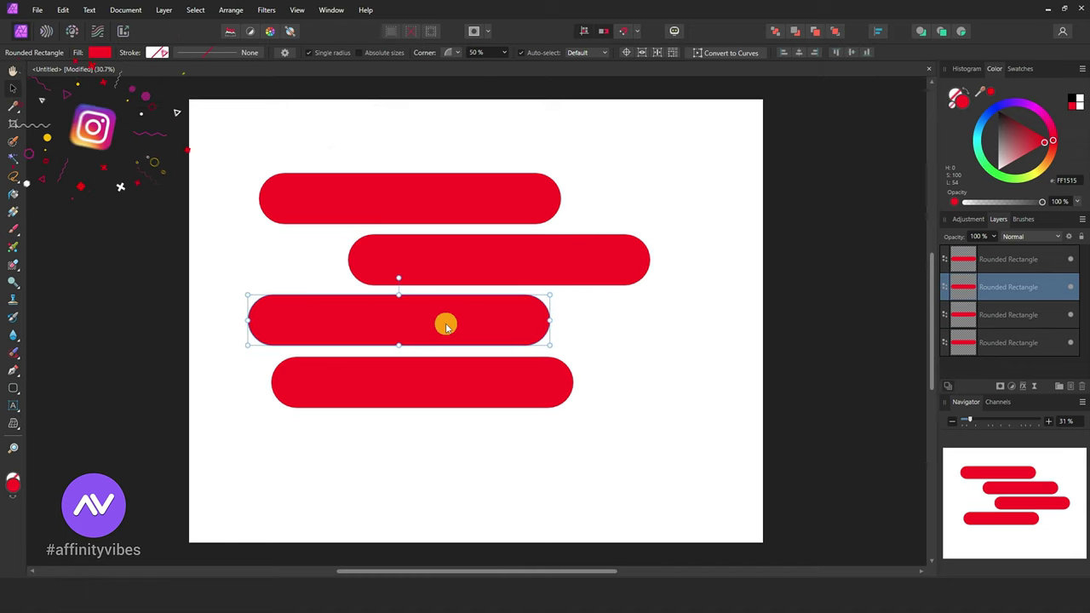
left_click(986, 259)
left_click_drag(420, 391, 491, 387)
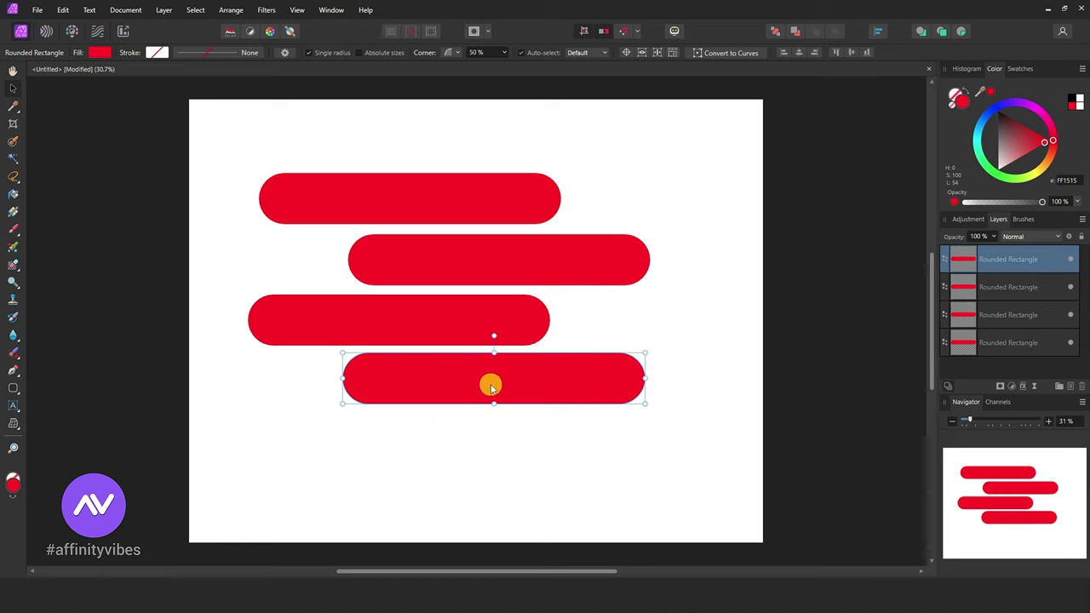
left_click(975, 288)
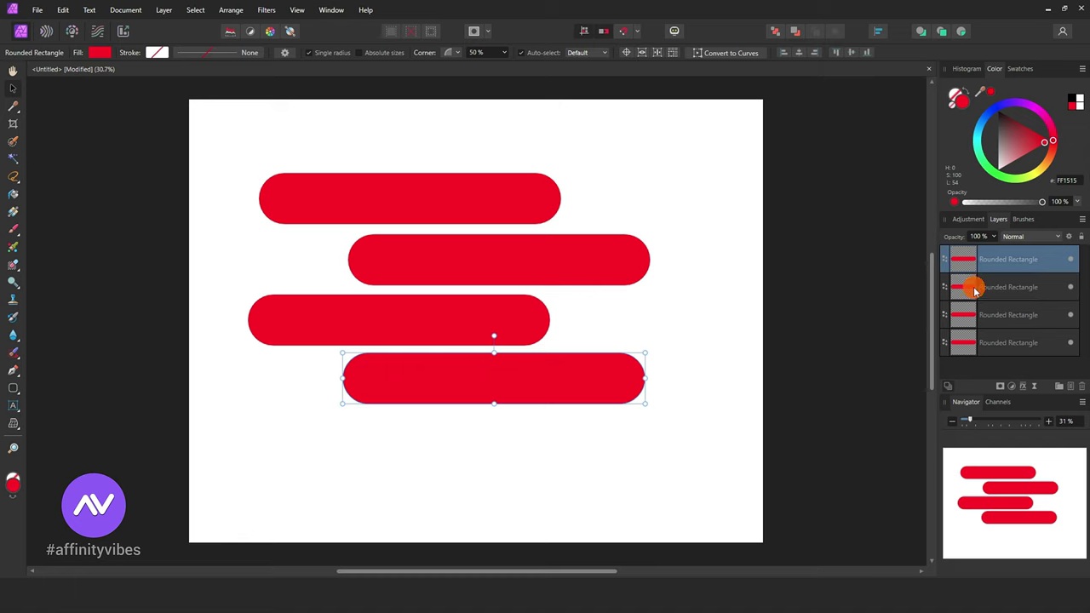
left_click(965, 257)
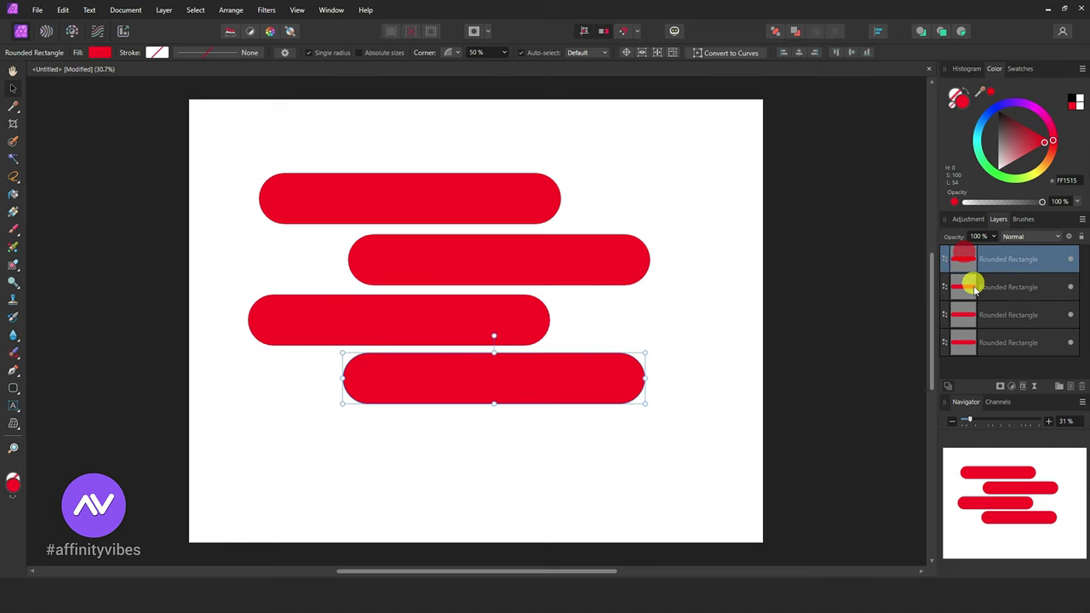
left_click(994, 349, "shift")
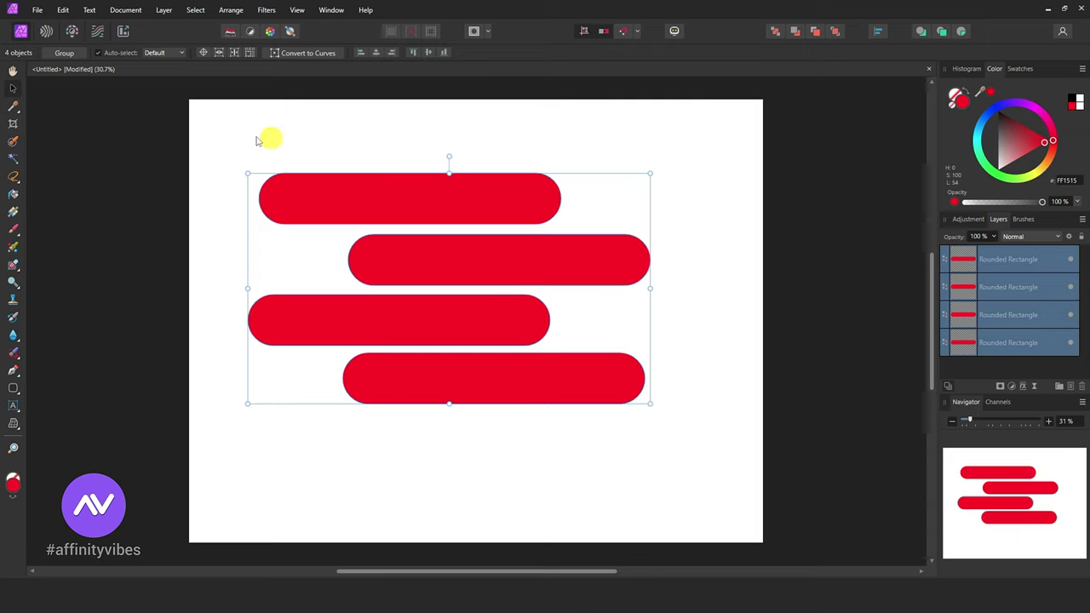
Step: Rotate the four pills together about 14° and nudge them down and right
left_click(13, 92)
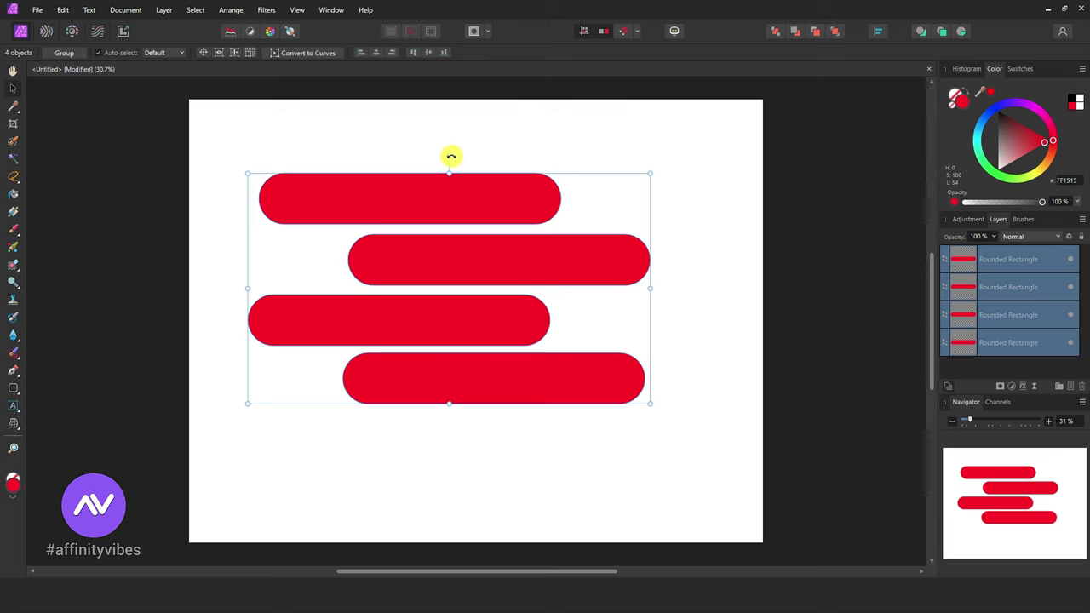
left_click_drag(451, 156, 407, 132)
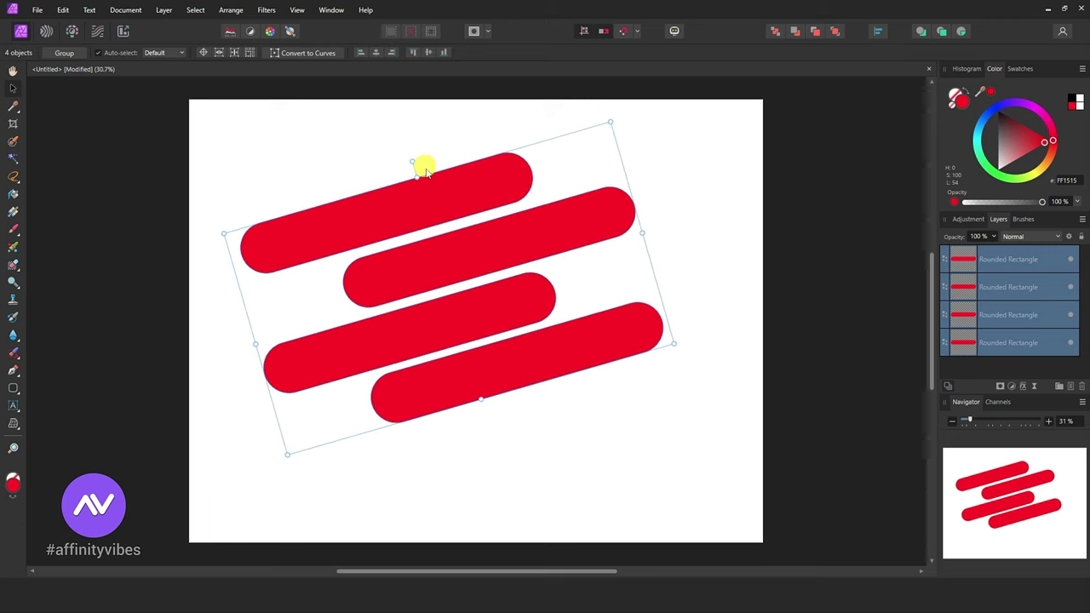
left_click_drag(435, 194, 443, 207)
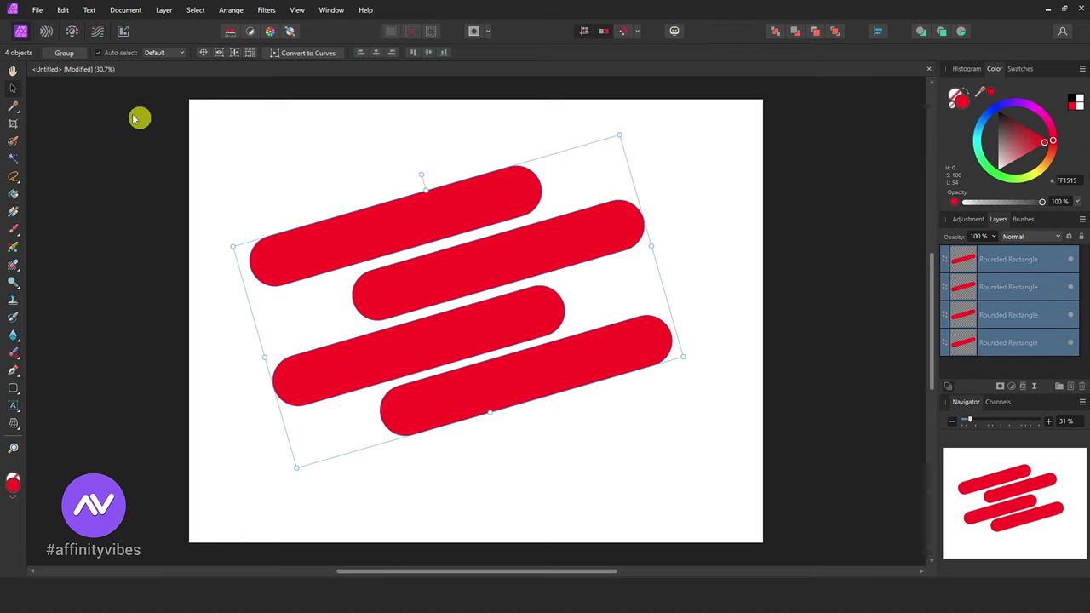
left_click(13, 71)
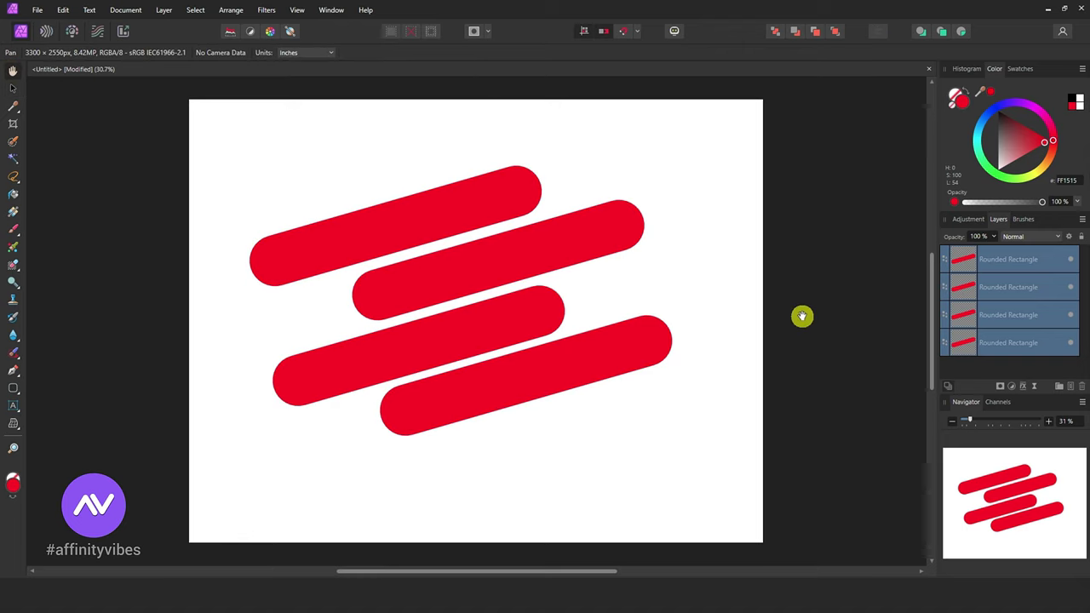
Step: Merge the visible pills into a Pixel layer and group the four Rounded Rectangle layers
right_click(1003, 254)
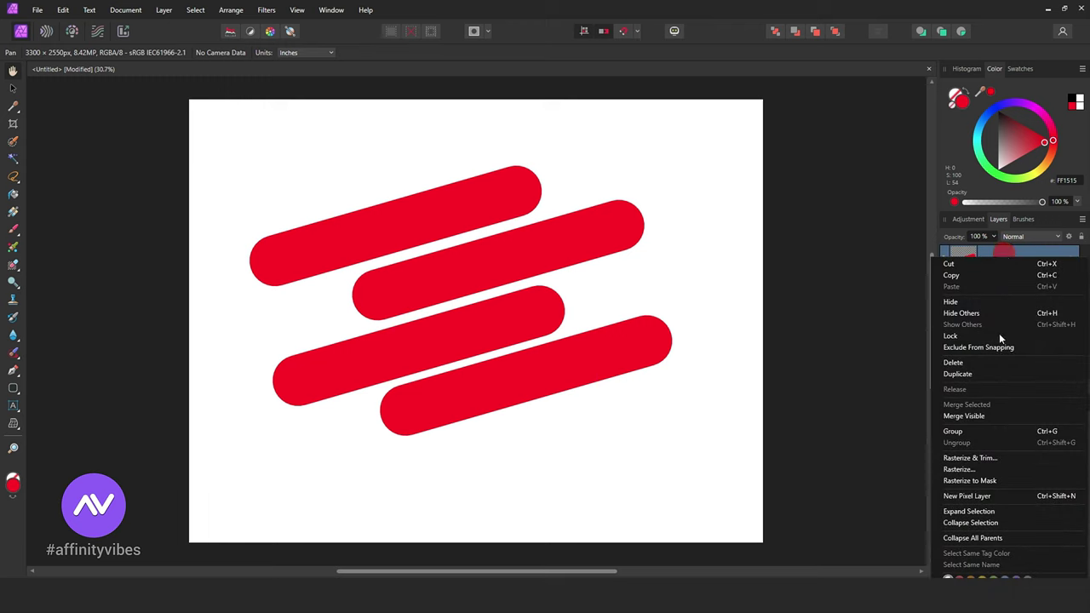
left_click(999, 415)
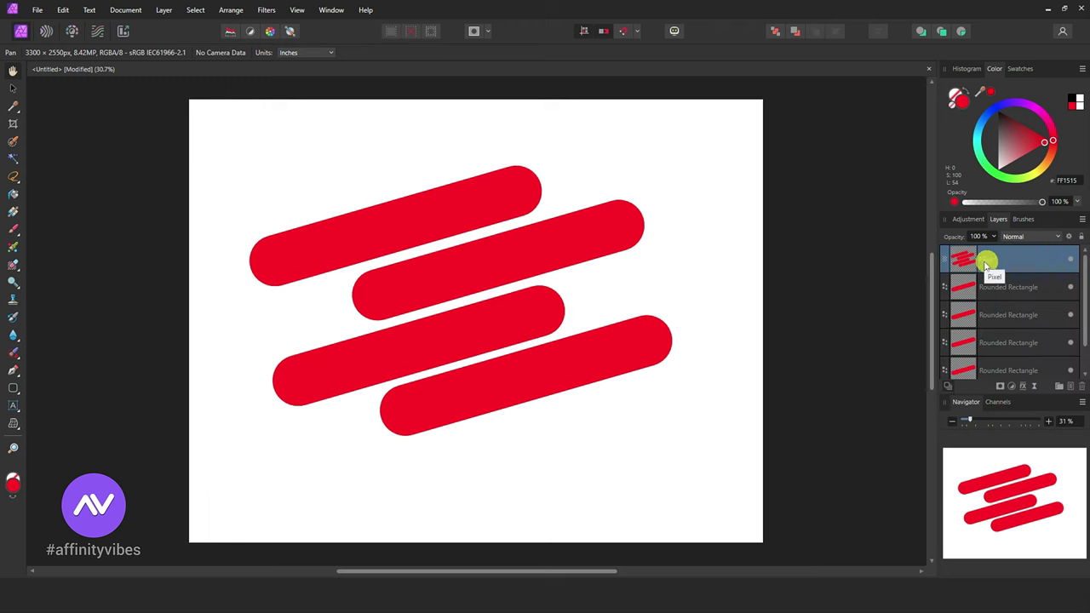
key("Delete")
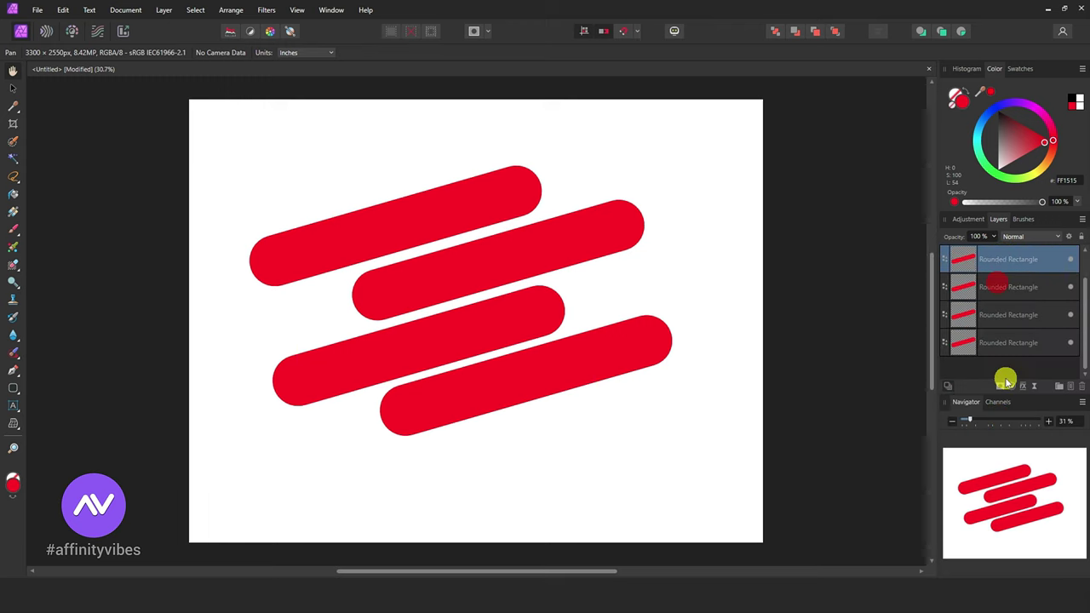
left_click(1002, 347, "shift")
key("ctrl+g")
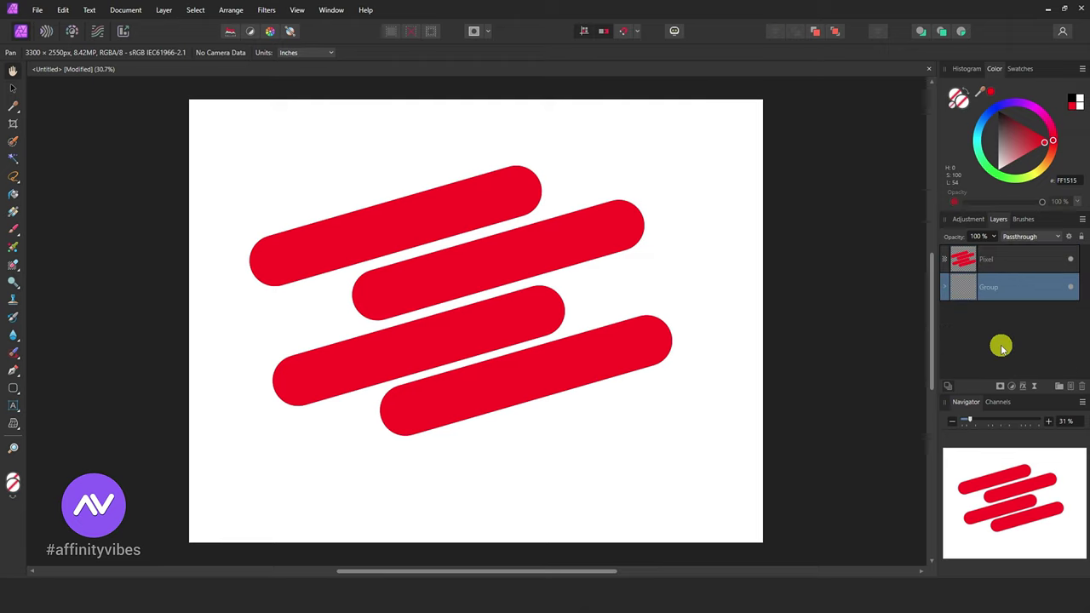
left_click(969, 263)
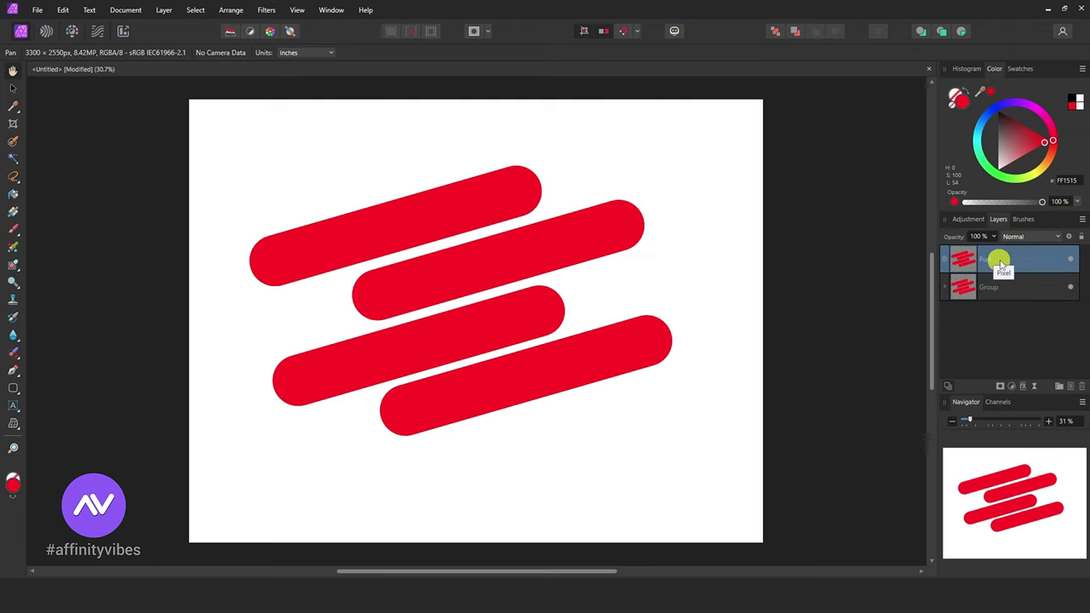
left_click(33, 11)
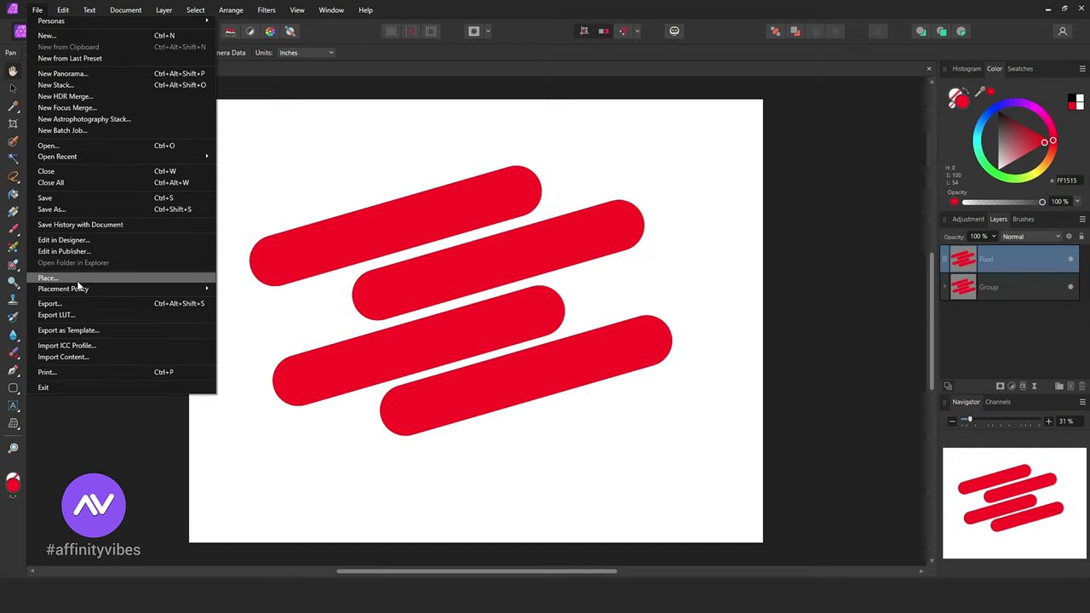
Step: Place stunning-girl-digital-artwork_1409-7158.jpg across the page and clip it into the Pixel layer
left_click(75, 279)
double_click(170, 295)
left_click_drag(220, 128, 767, 474)
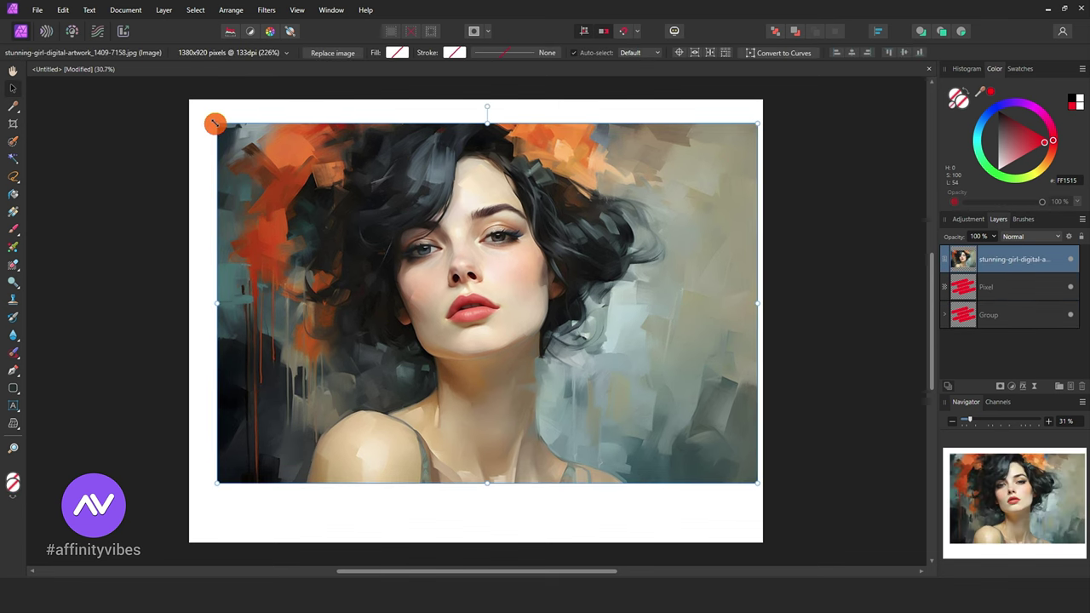
left_click_drag(214, 123, 206, 114)
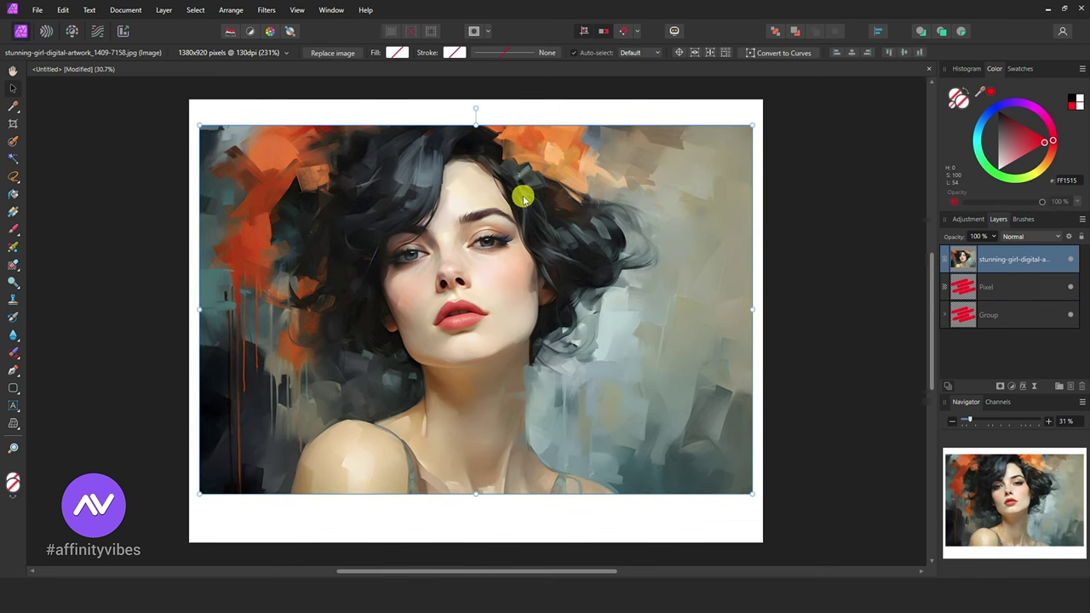
left_click_drag(959, 252, 987, 292)
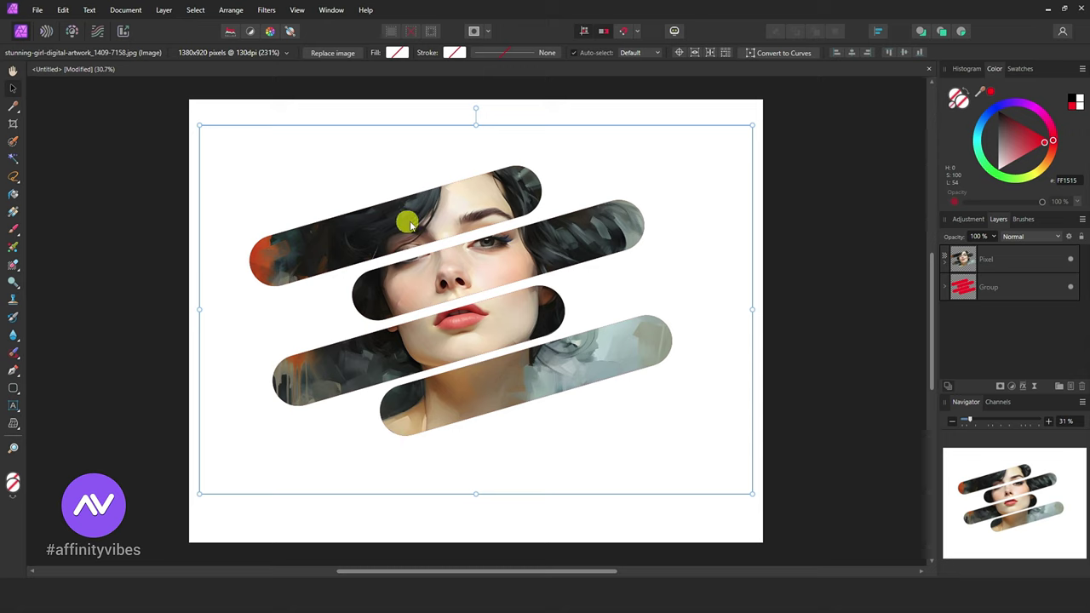
Step: Nudge the clipped portrait down so the face centres across the middle pills
mouse_move(416, 223)
left_mouse_down()
mouse_move(423, 237)
mouse_move(411, 236)
left_mouse_up()
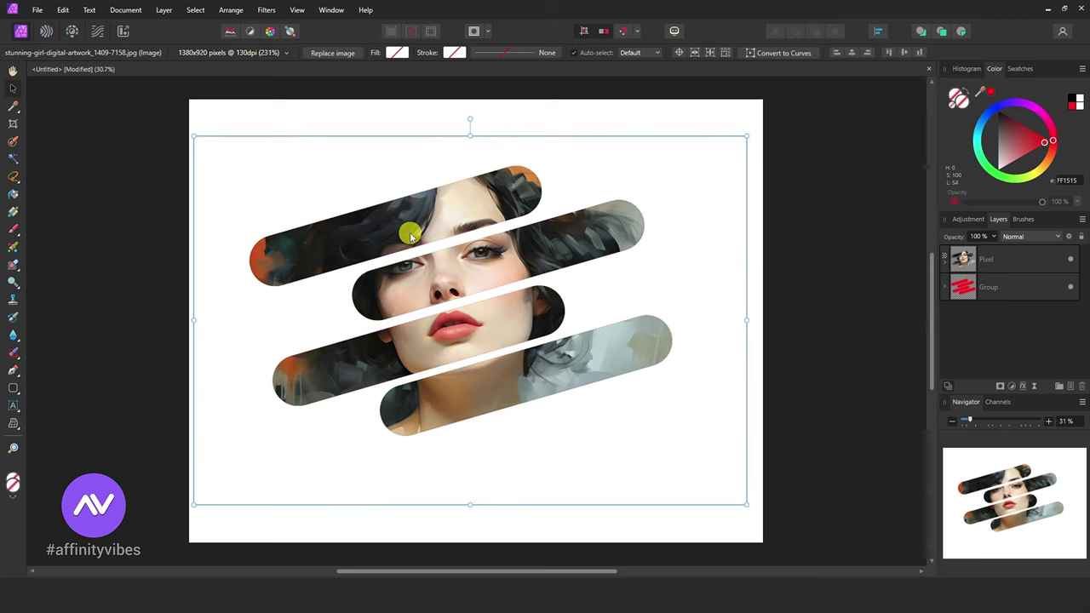
Step: Draw a red rectangle covering the whole page above the pill Group layer
left_click(977, 296)
left_click(1065, 289)
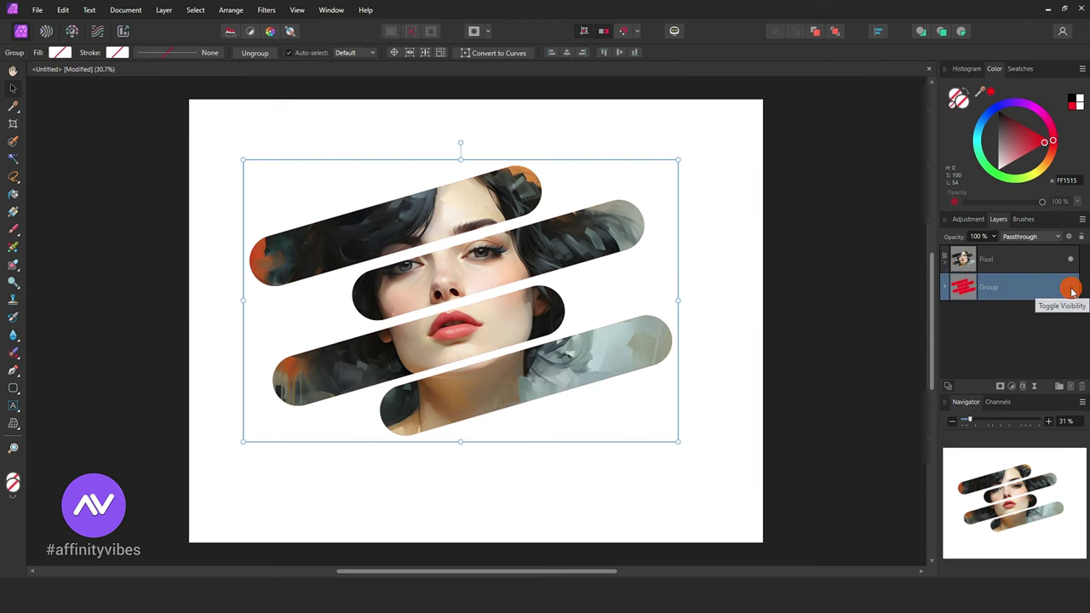
left_click(974, 286)
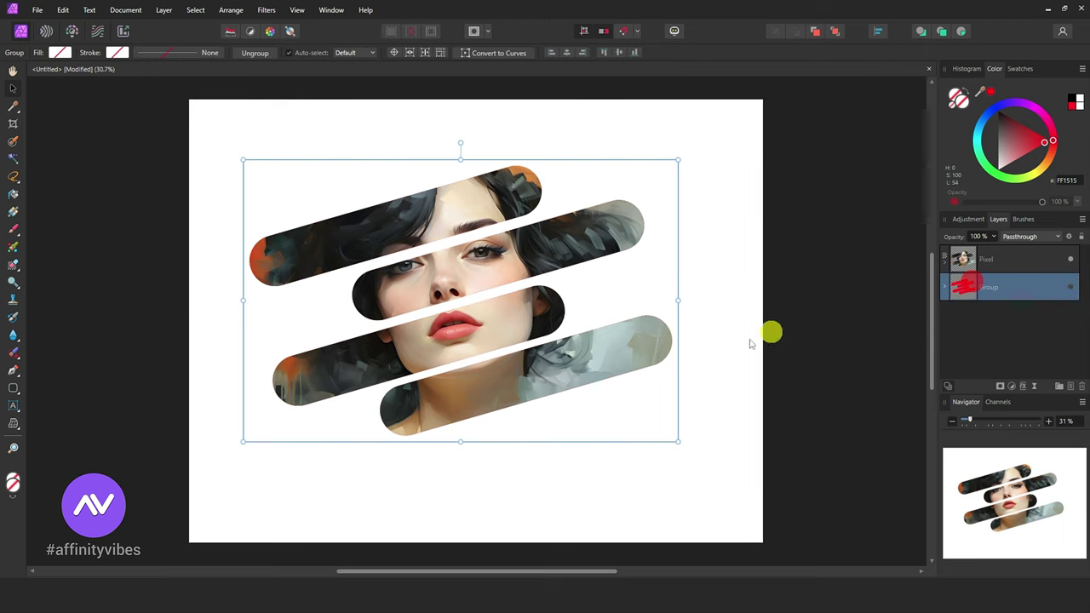
left_click(15, 388)
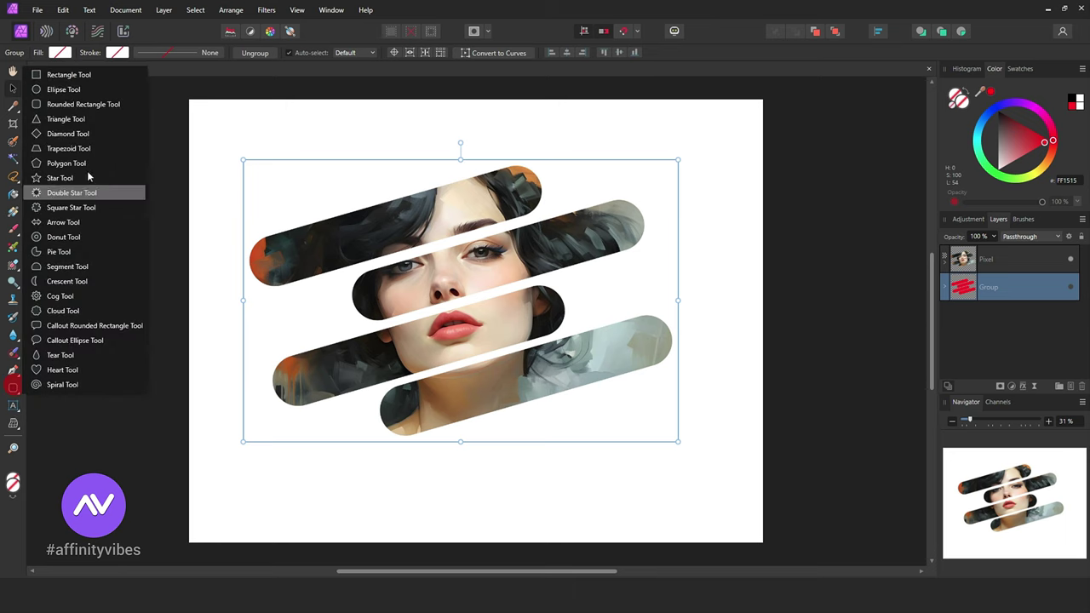
left_click(53, 74)
left_click_drag(165, 88, 778, 542)
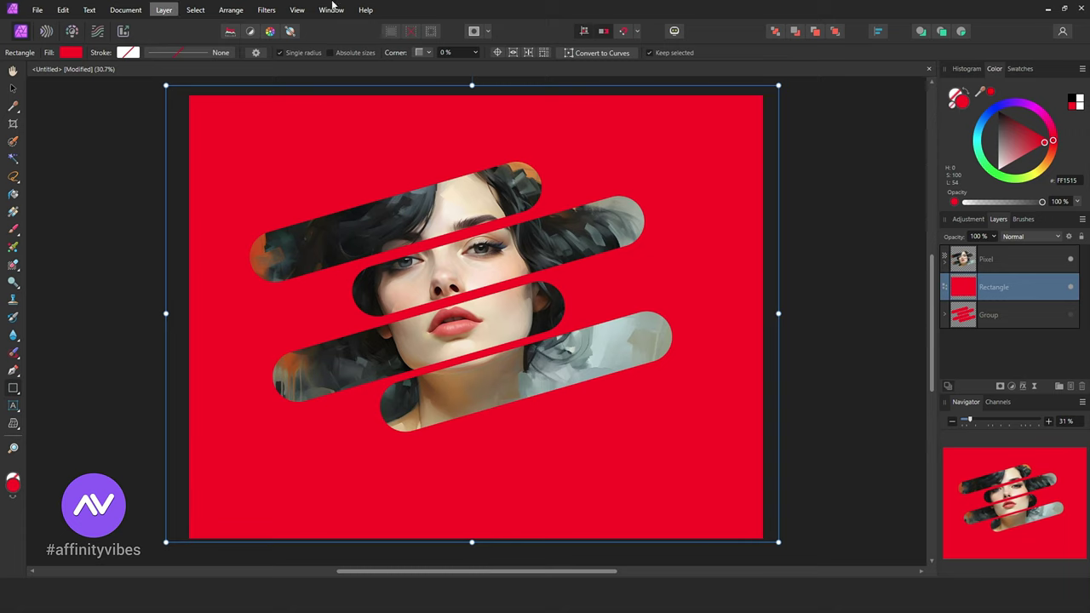
Step: Recolour the full-page rectangle's fill from red to pale pink (E4B5CE)
scroll(908, 314, "up", 1)
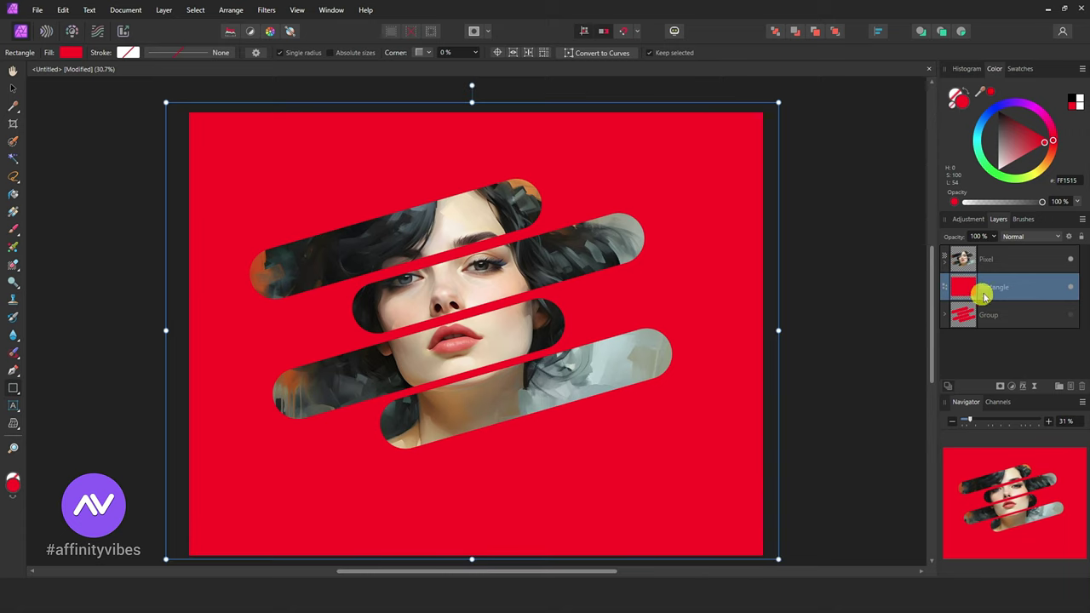
double_click(961, 104)
left_click_drag(827, 134, 839, 97)
mouse_move(657, 119)
left_mouse_down()
mouse_move(791, 127)
mouse_move(769, 161)
mouse_move(753, 165)
left_mouse_up()
left_click_drag(793, 124, 845, 125)
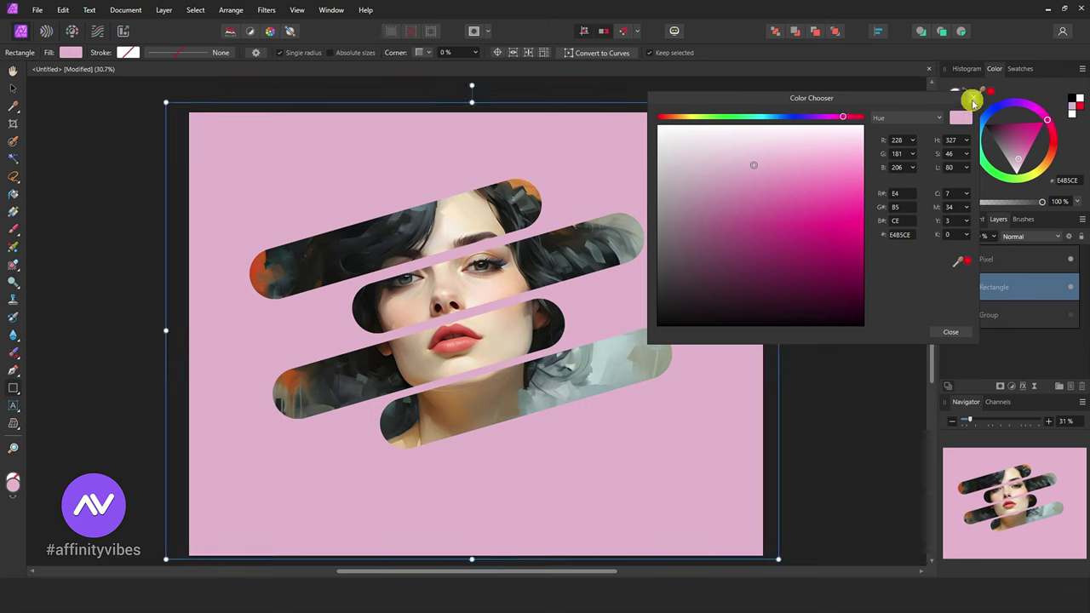
left_click(974, 103)
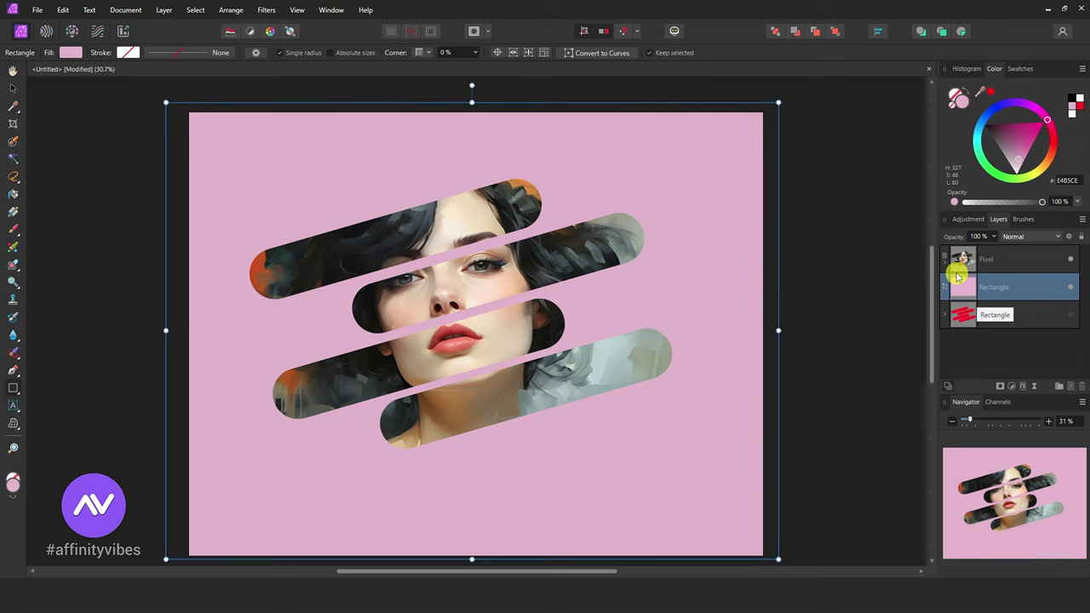
Step: Shift the portrait inside the pill shapes slightly left and down
left_click(944, 257)
left_click(988, 291)
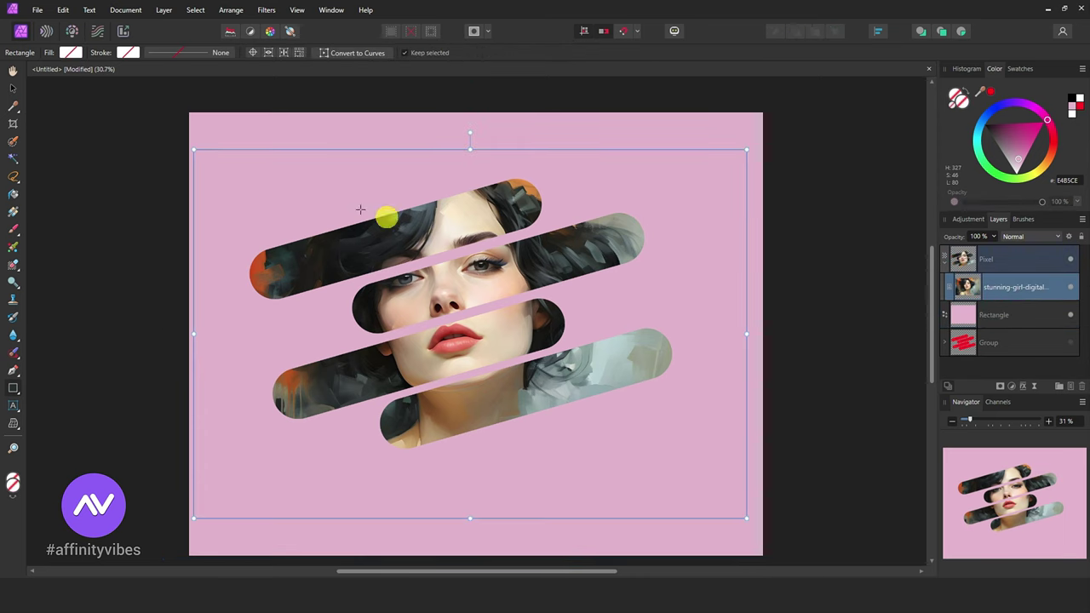
left_click(13, 88)
mouse_move(417, 231)
left_mouse_down()
mouse_move(390, 226)
mouse_move(414, 211)
mouse_move(451, 228)
mouse_move(437, 226)
left_mouse_up()
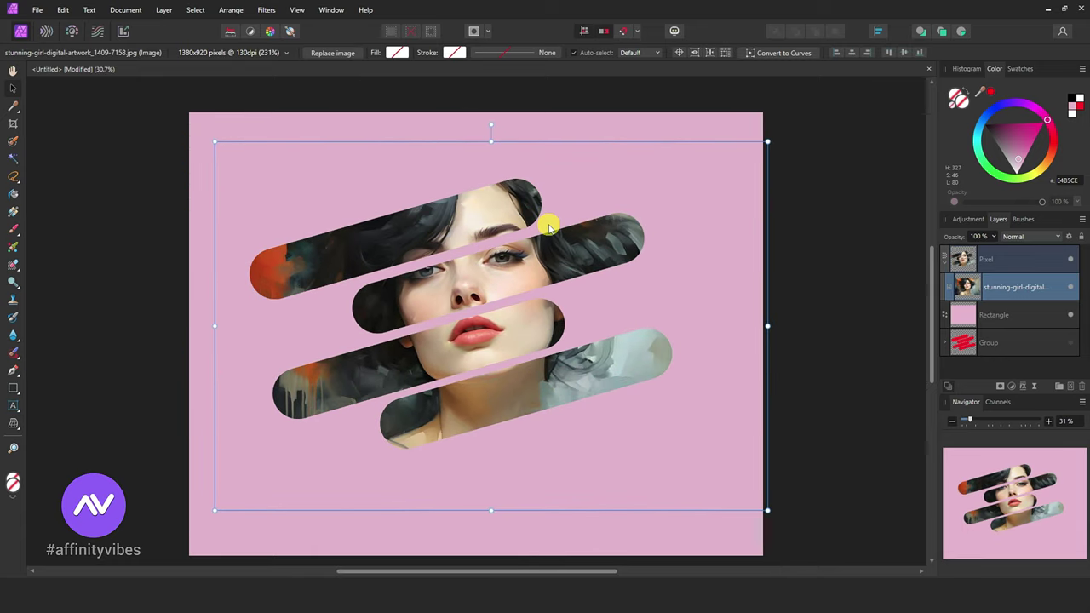
key("shift+Left")
key("shift+Left")
key("shift+Down")
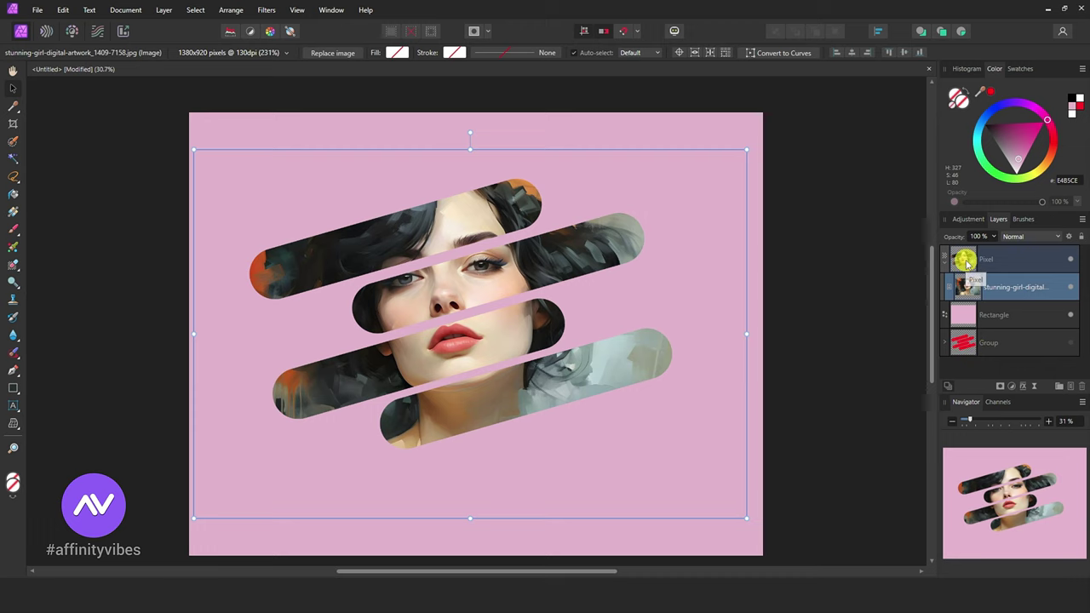
Step: Bring up Layer Effects for the Pixel pill layer
left_click(968, 265)
left_click_drag(1041, 264, 984, 251)
left_click(1023, 386)
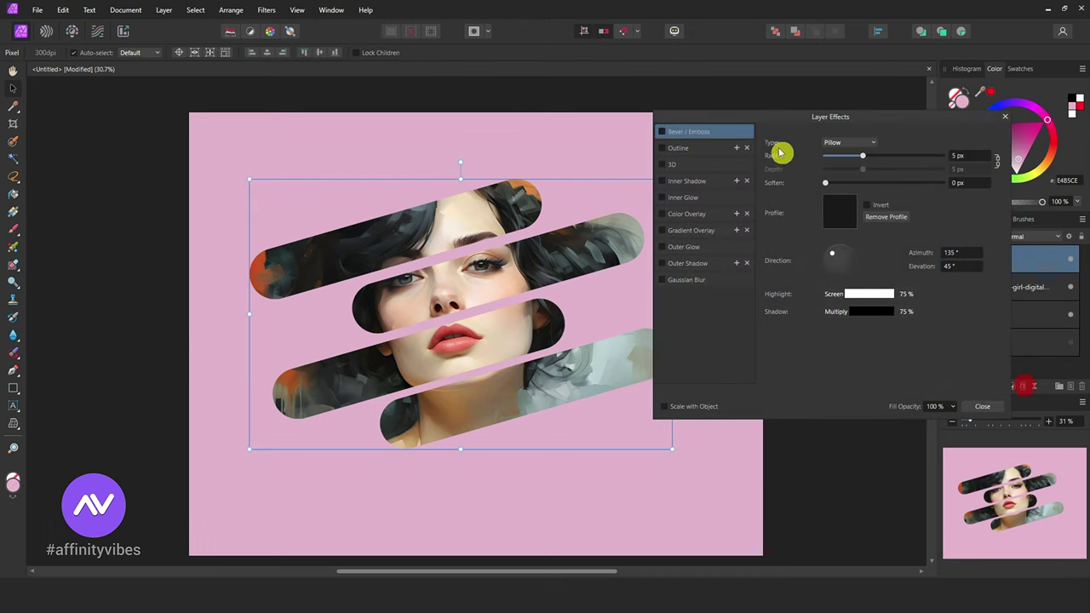
Step: Add an Outer Shadow with 15.4 px radius, 13.1 px offset and 34% intensity
left_click(662, 263)
left_click(698, 266)
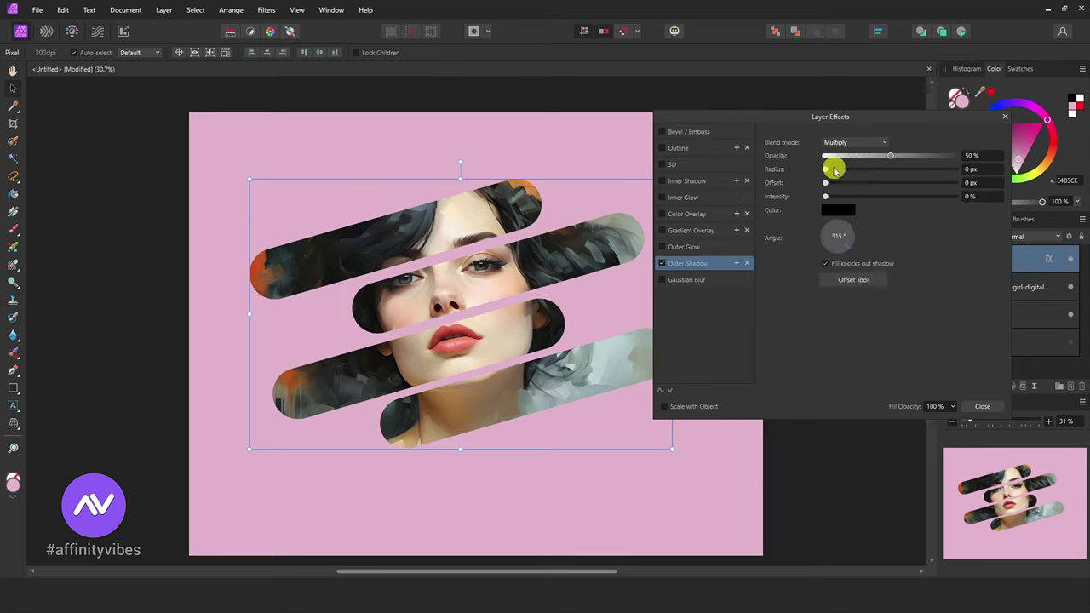
left_click_drag(826, 169, 849, 196)
left_click_drag(815, 115, 860, 111)
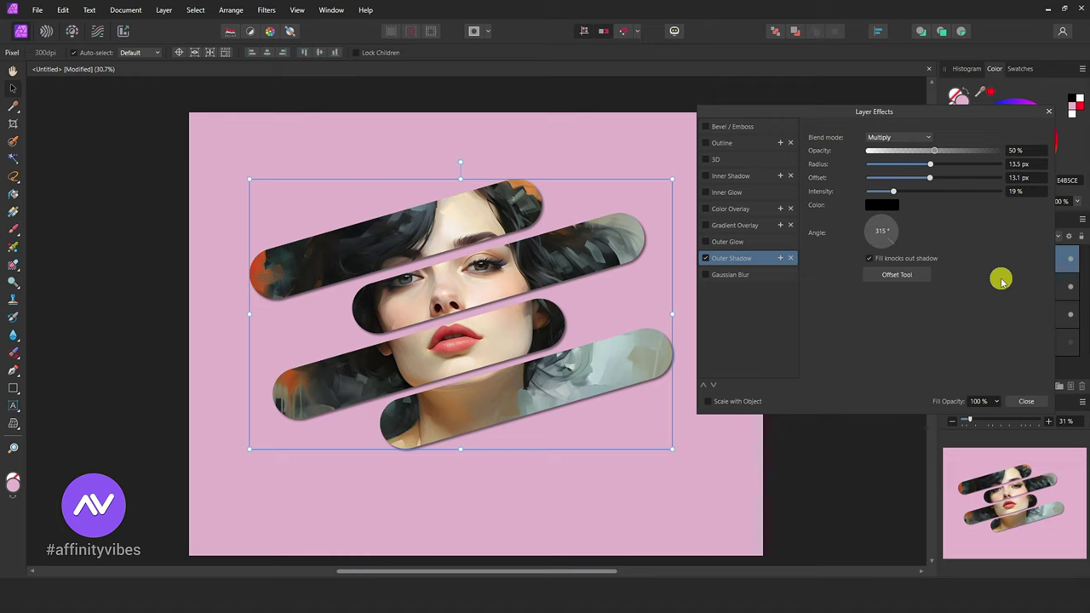
left_click_drag(893, 193, 934, 161)
left_click(1047, 114)
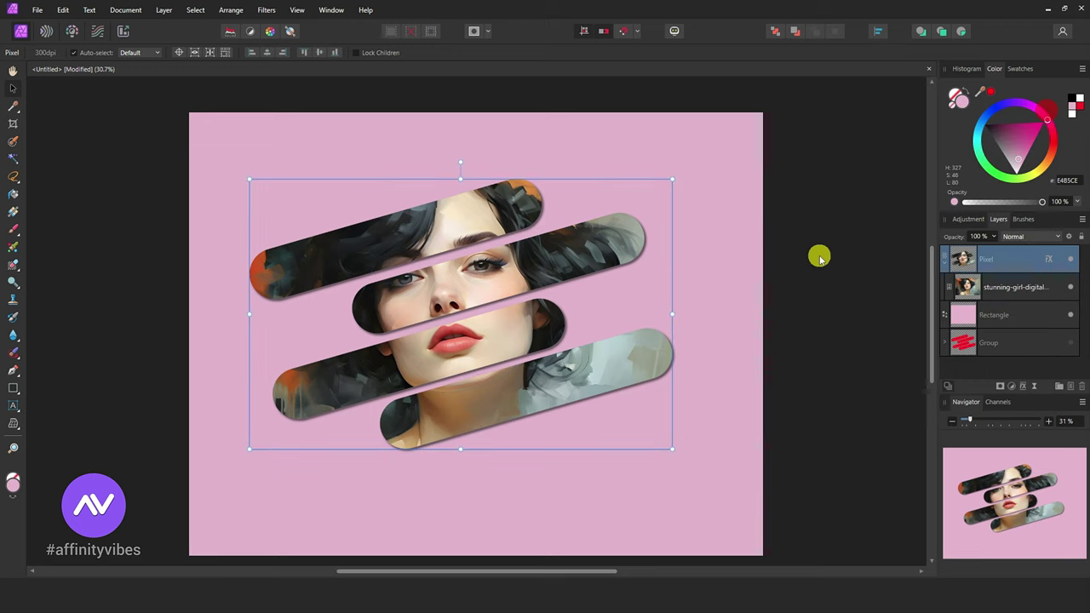
left_click_drag(929, 287, 944, 261)
Step: Recolour the background rectangle's fill from pink to pale beige (E4DBB5)
left_click(963, 287)
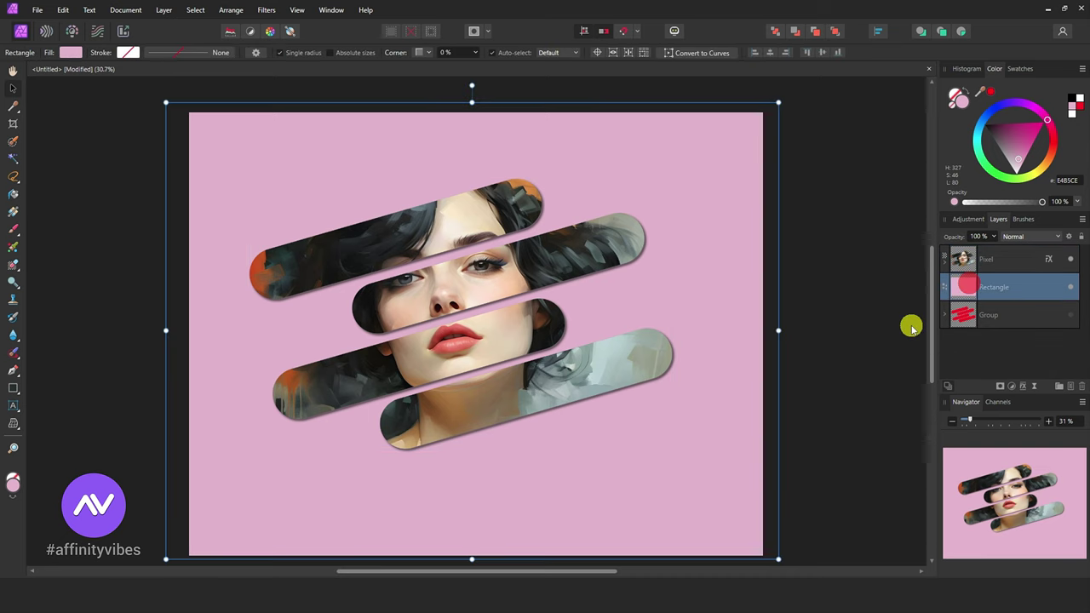
double_click(963, 103)
left_click_drag(692, 120, 688, 119)
left_click(891, 238)
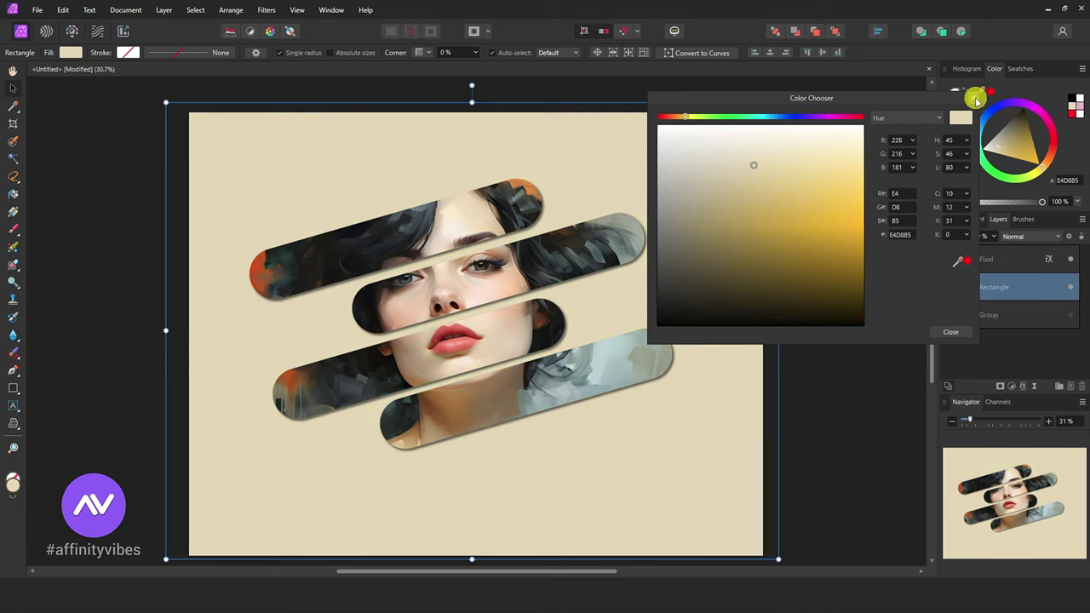
left_click(950, 332)
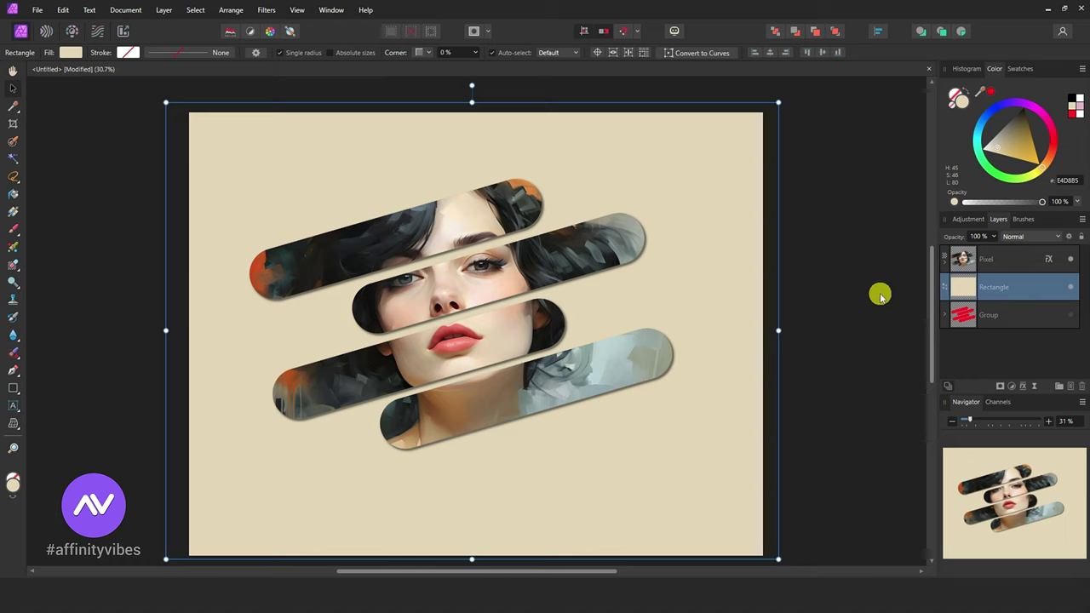
left_click(881, 296)
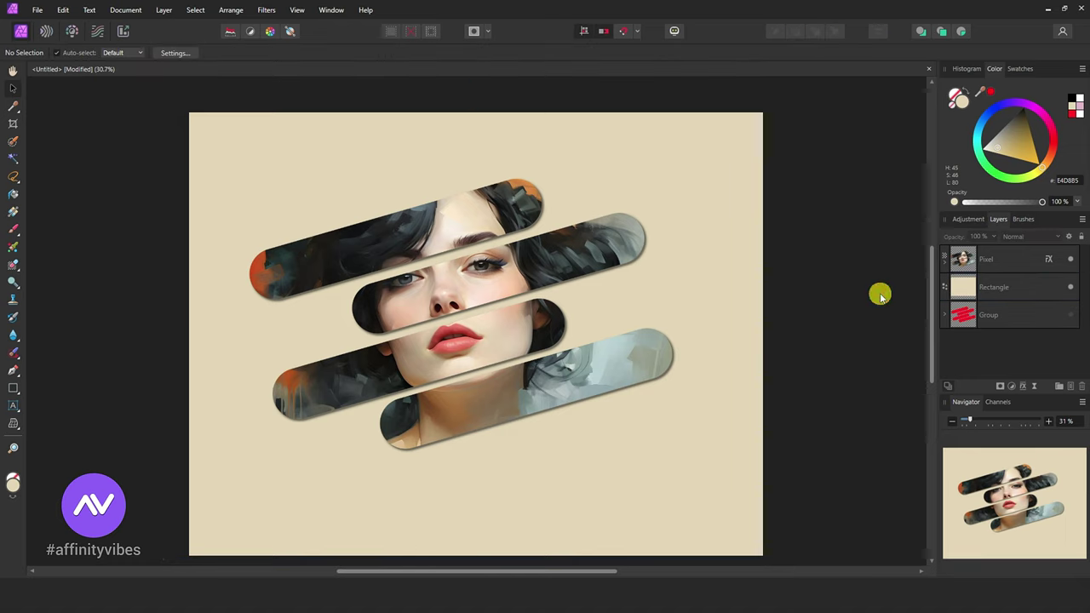
left_click(944, 262)
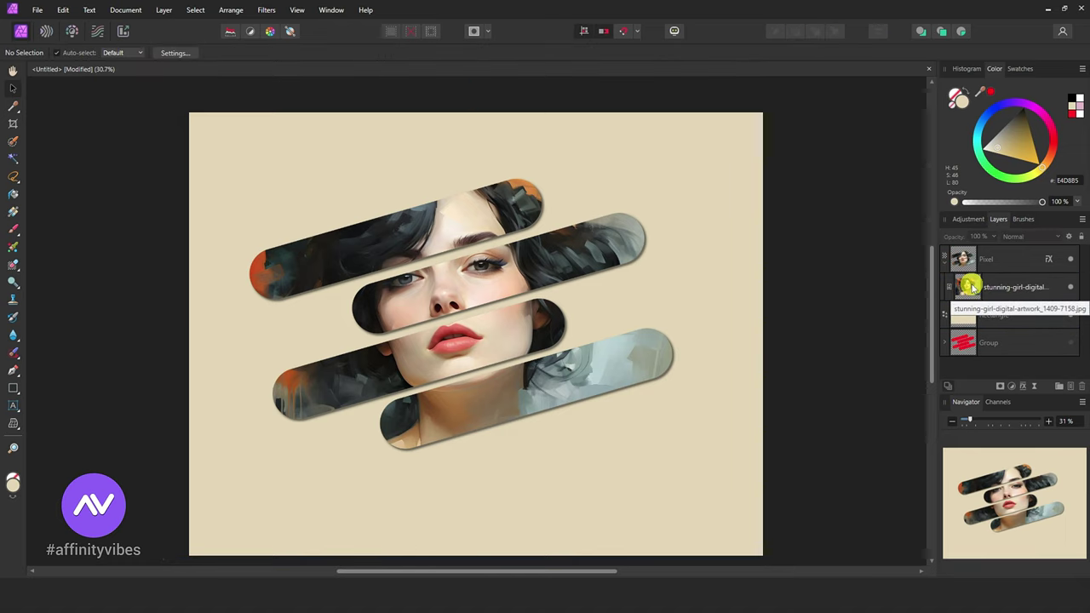
Step: Replace the portrait image inside the pills with P (69).jpg
left_click(974, 288)
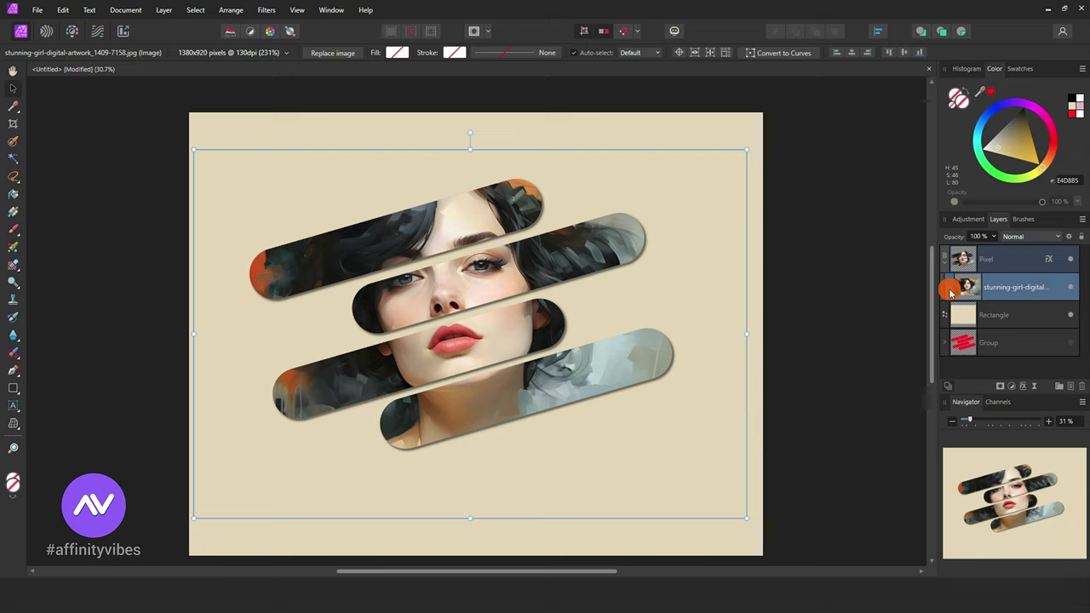
left_click_drag(995, 292, 972, 289)
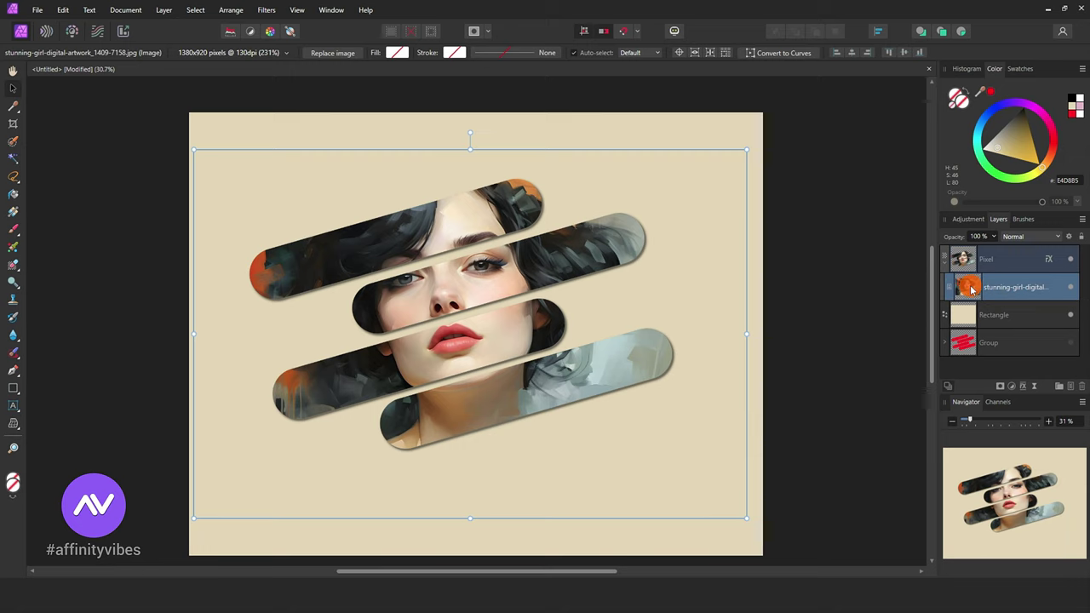
left_click(341, 53)
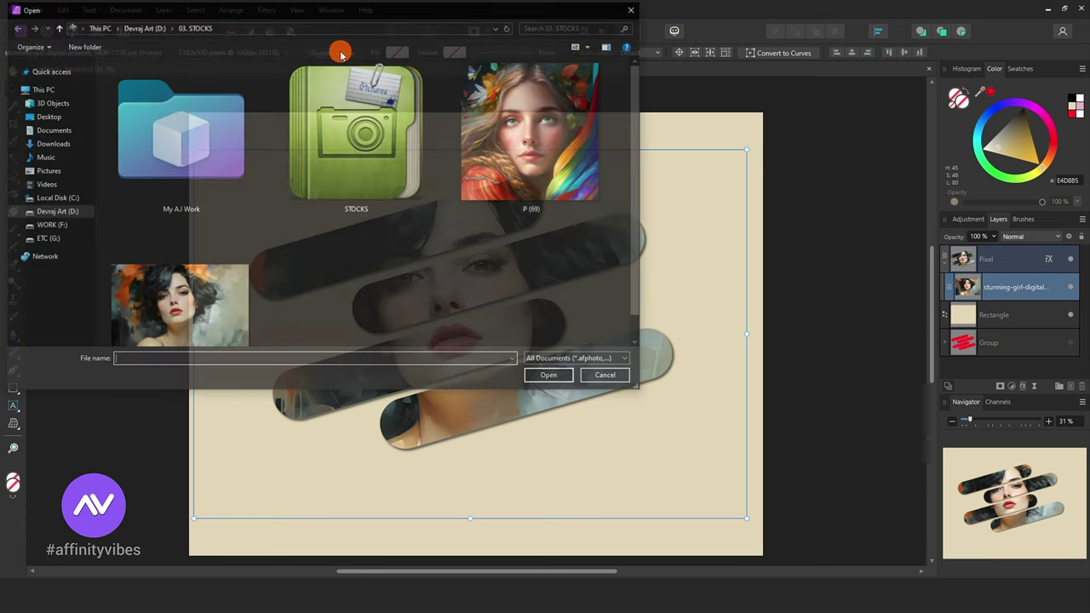
left_click(548, 121)
double_click(548, 121)
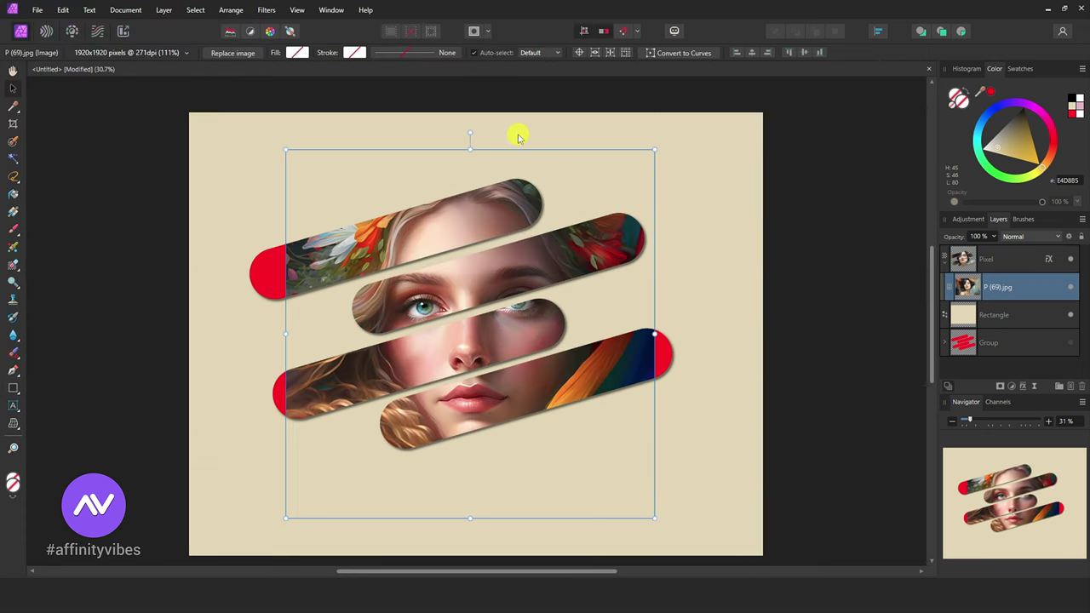
Step: Enlarge the new image and move it down to fill every strip
left_click_drag(282, 147, 222, 112)
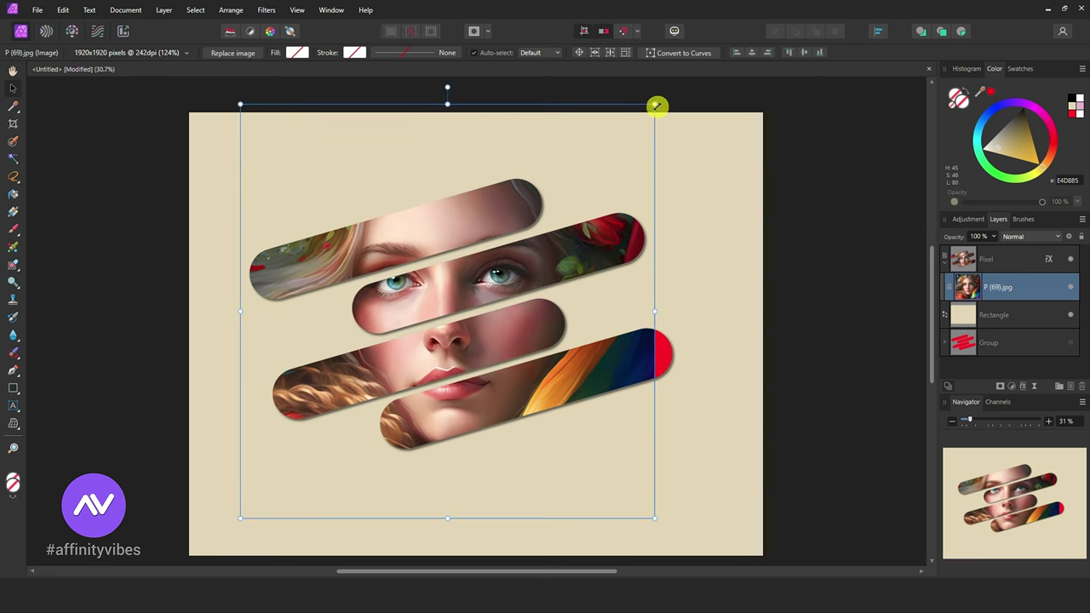
left_click_drag(655, 104, 690, 91)
left_click_drag(629, 169, 630, 185)
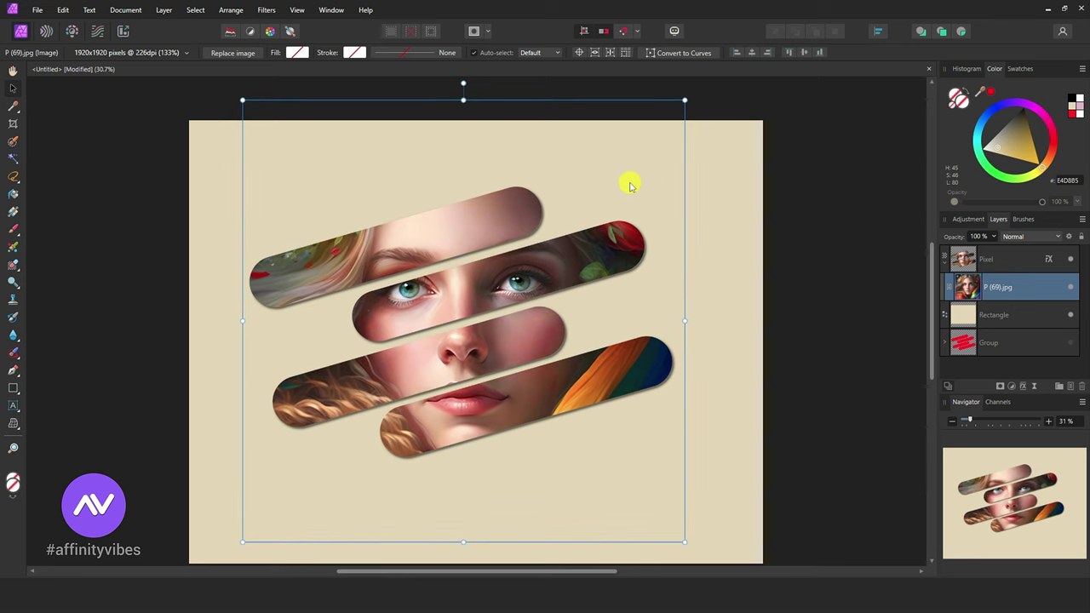